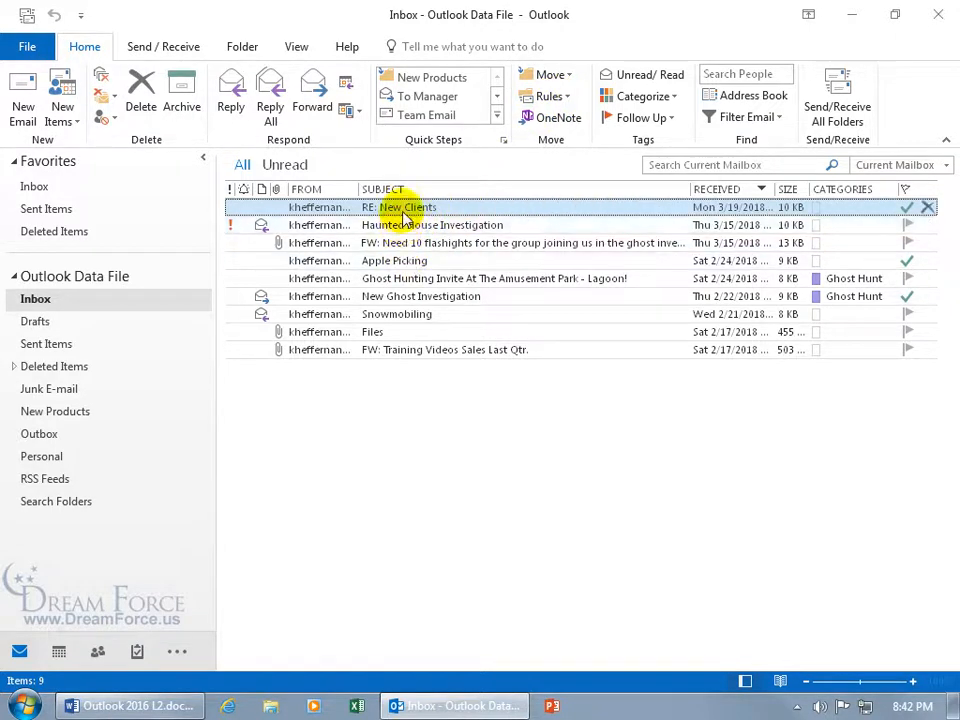
- Start a new rule based on the RE: New Clients message in the Inbox
click(404, 265)
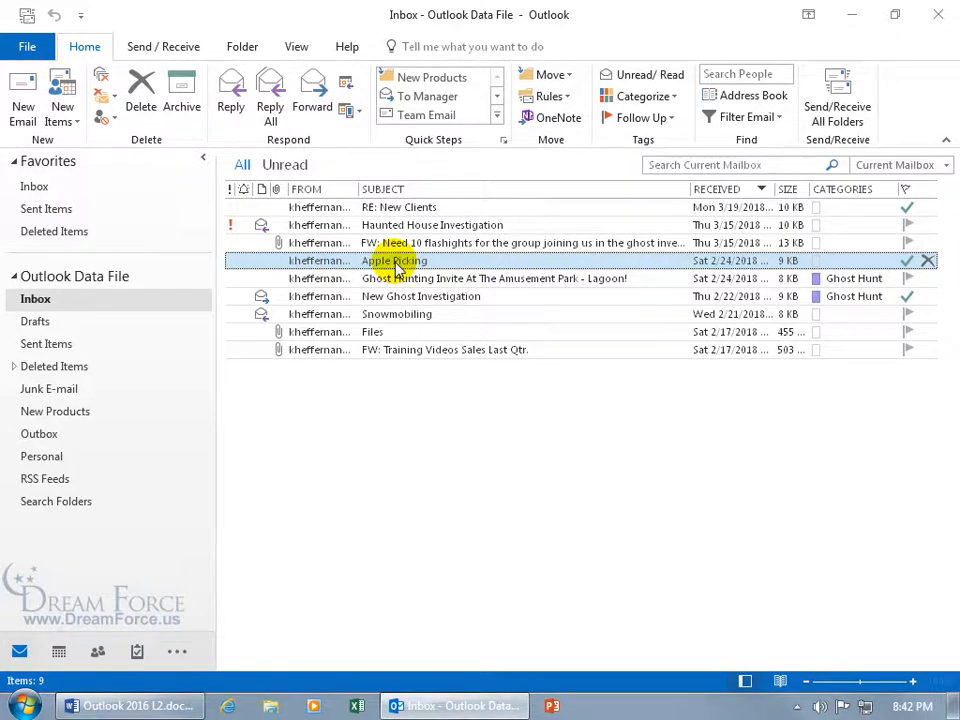
click(413, 207)
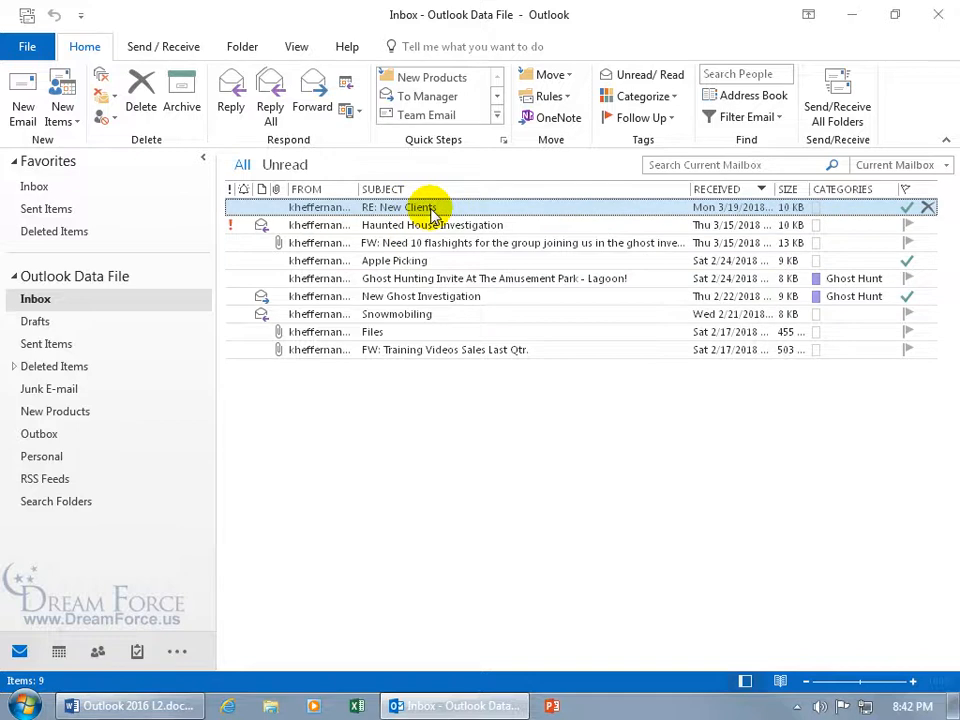
click(564, 97)
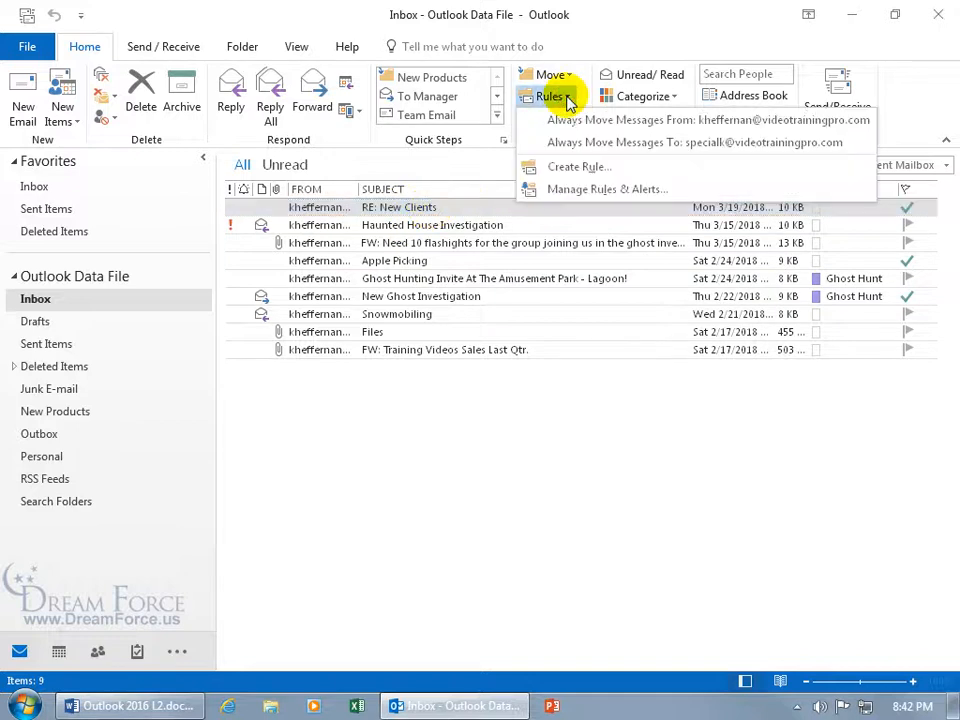
click(576, 170)
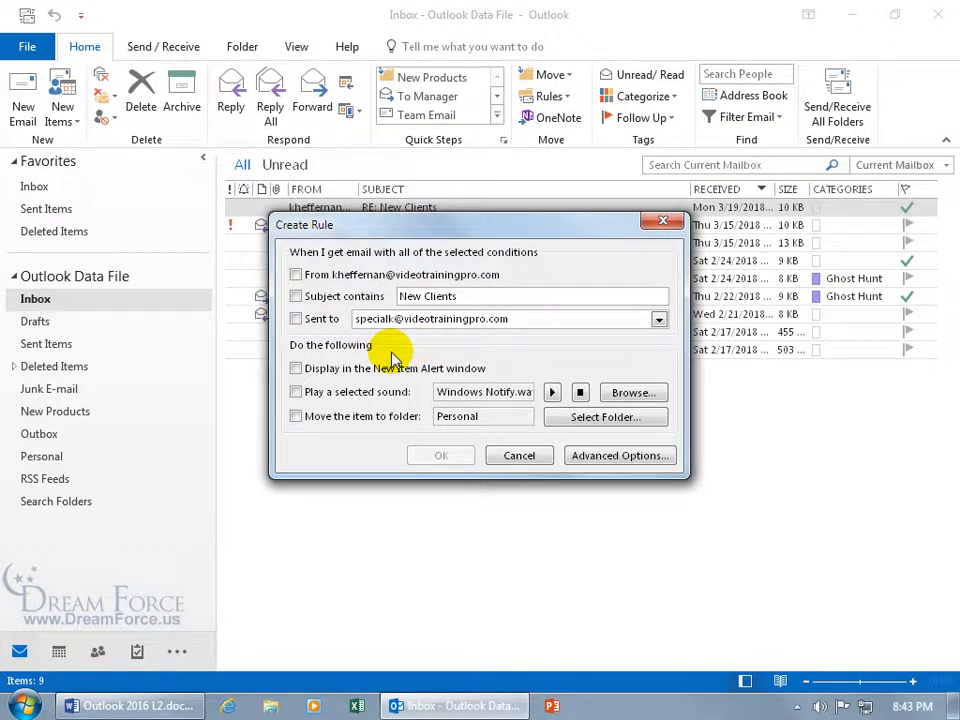
drag(406, 230, 455, 272)
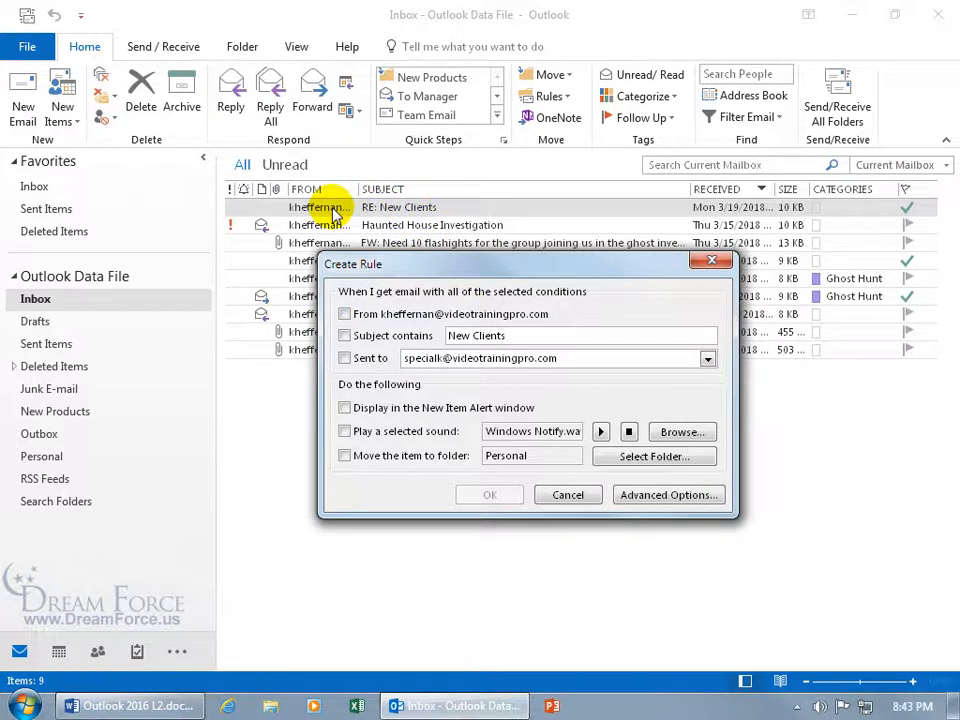
- Set the rule's condition to subject contains Investigation, leaving the sender condition off
click(344, 314)
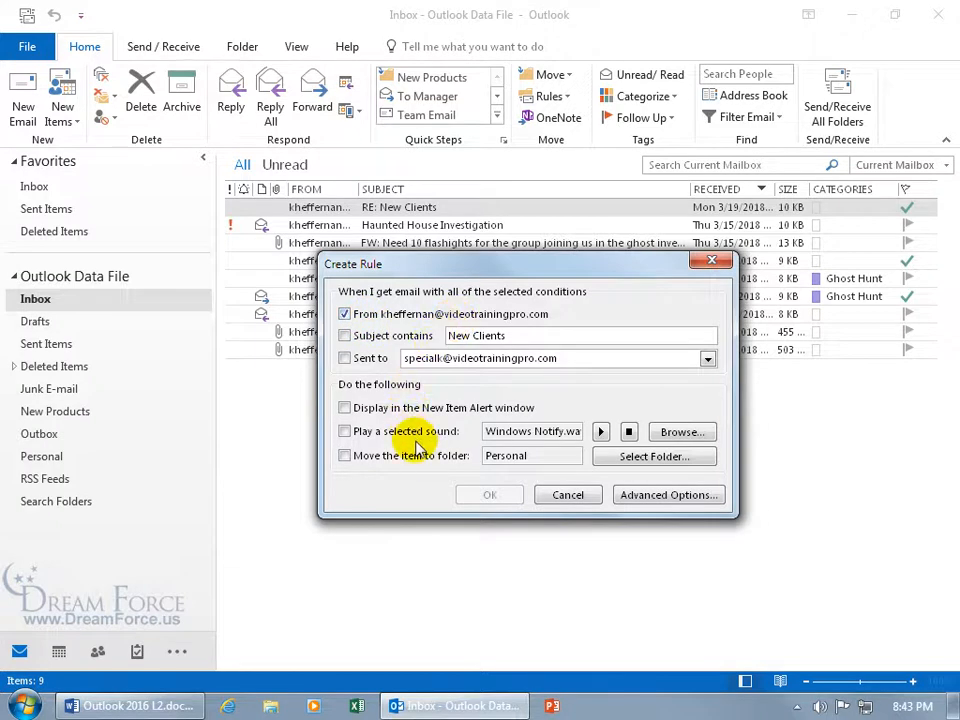
click(345, 337)
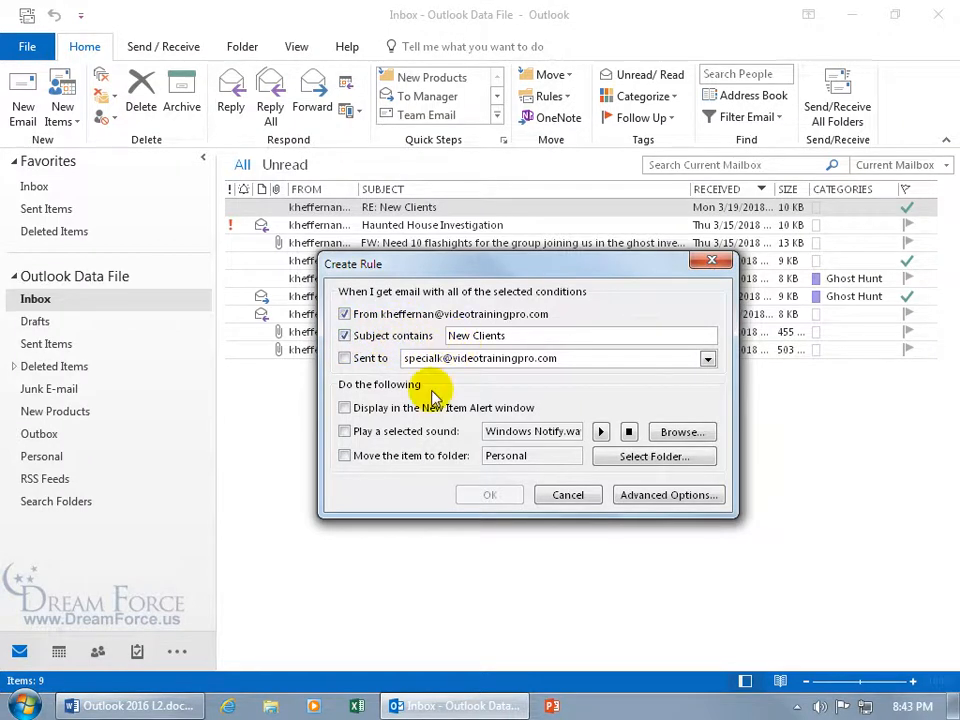
drag(514, 334, 383, 335)
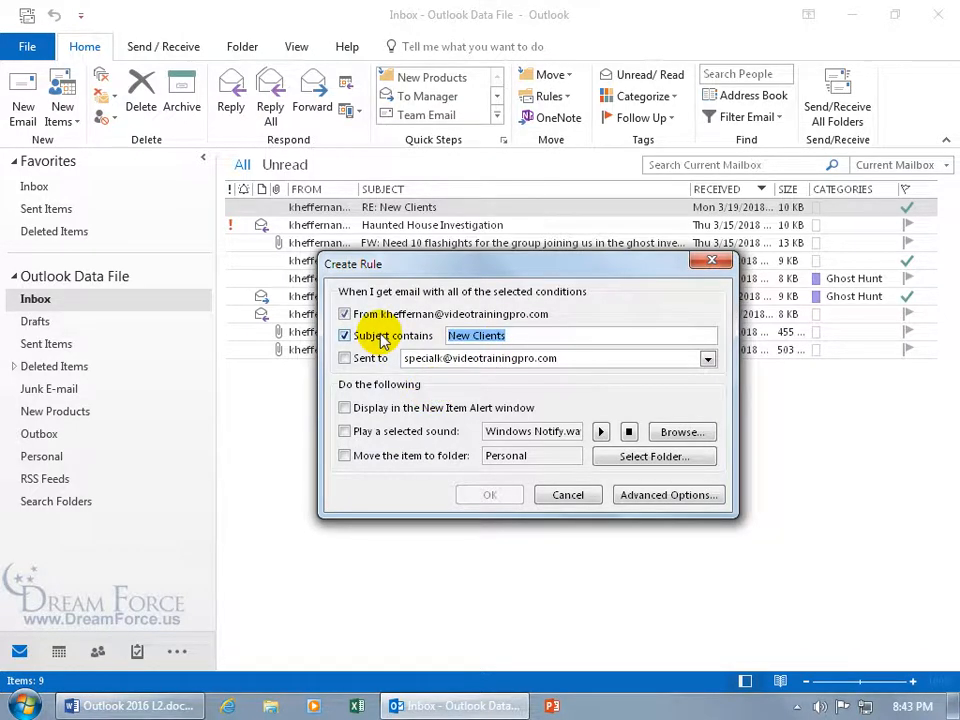
text(Investigation)
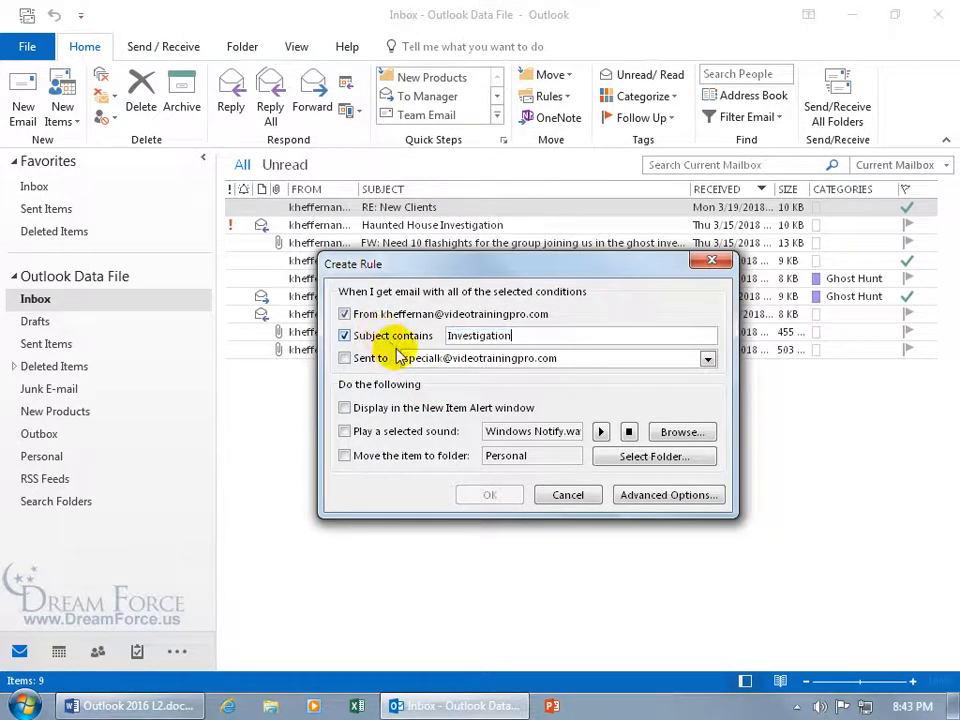
click(345, 313)
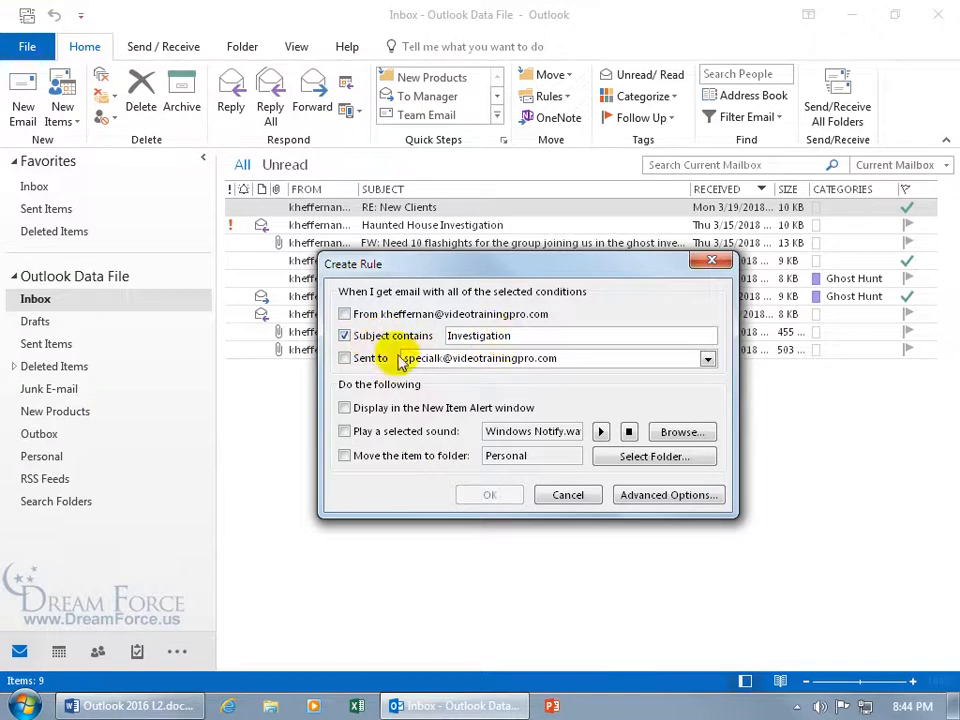
- Try the Sent to condition with me only and take it out of the rule again
click(345, 358)
click(707, 359)
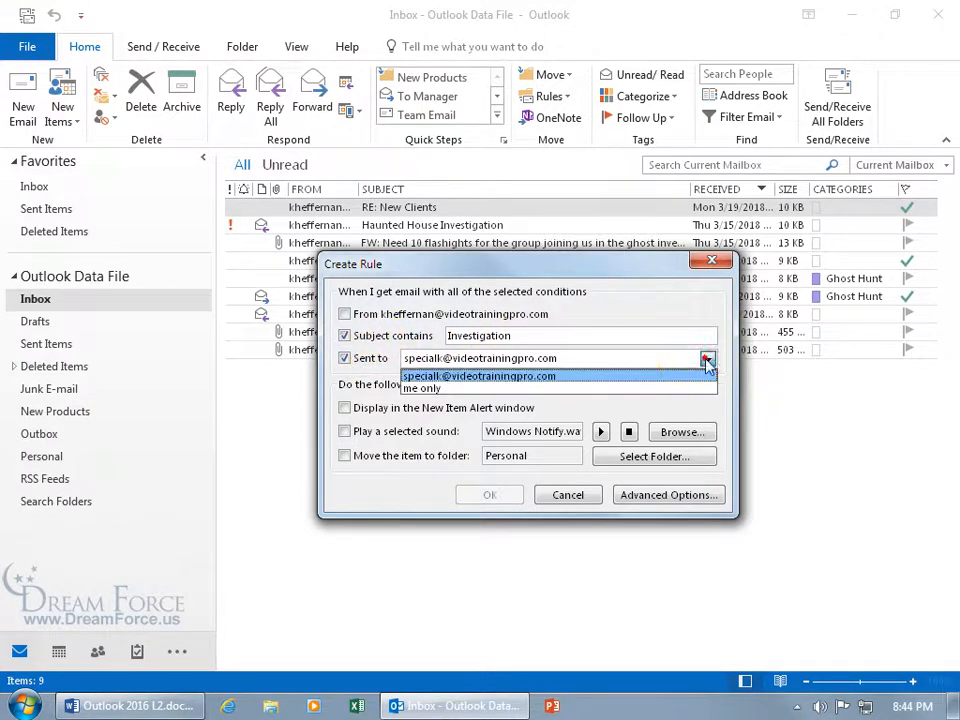
click(603, 387)
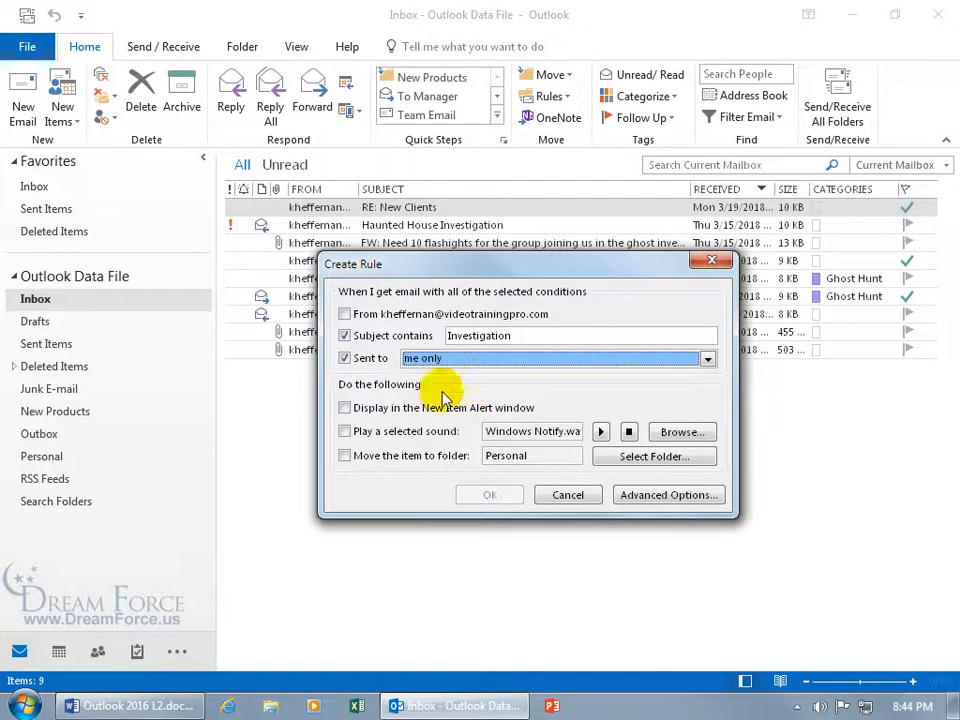
click(345, 358)
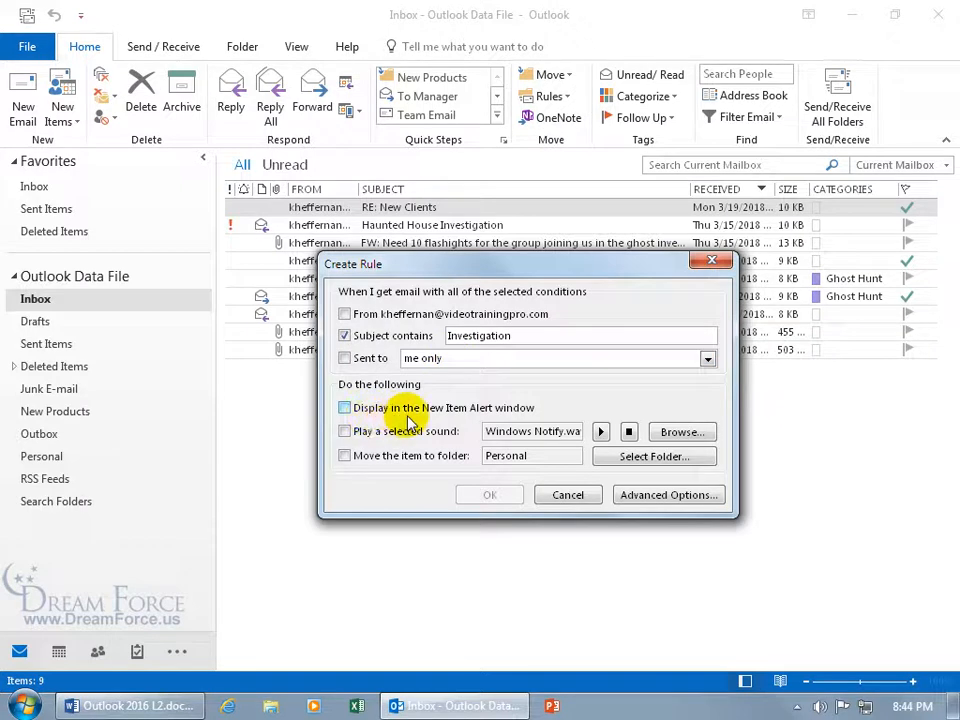
- Try the selected-sound action, look through the available sound files, and turn the action off again
click(346, 432)
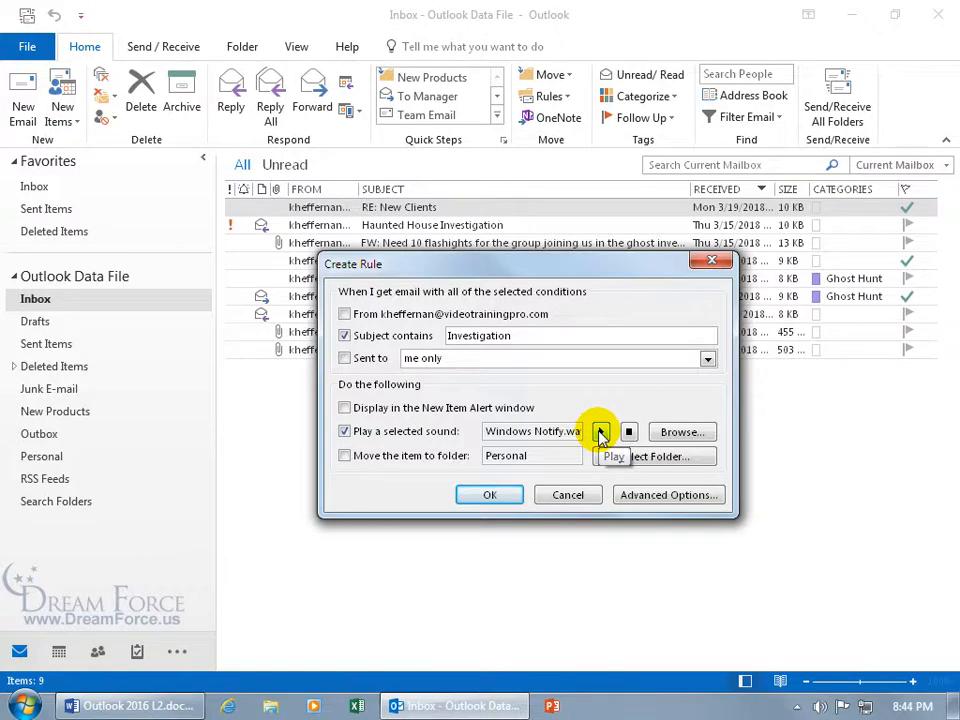
click(672, 431)
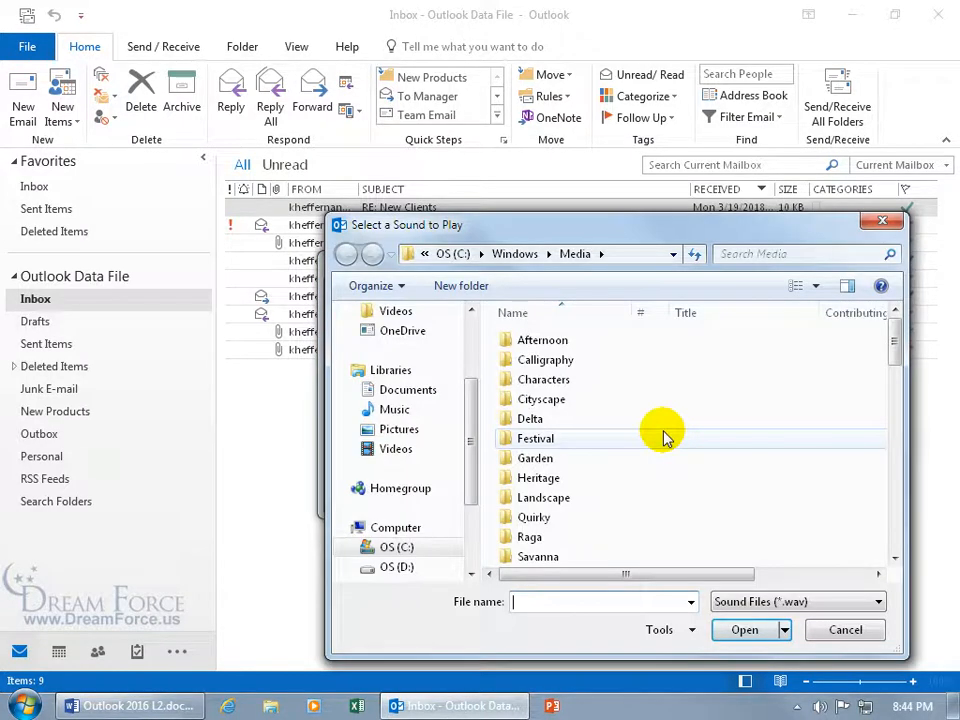
click(881, 221)
click(344, 431)
- Make the rule move matching items to the Personal folder
click(344, 456)
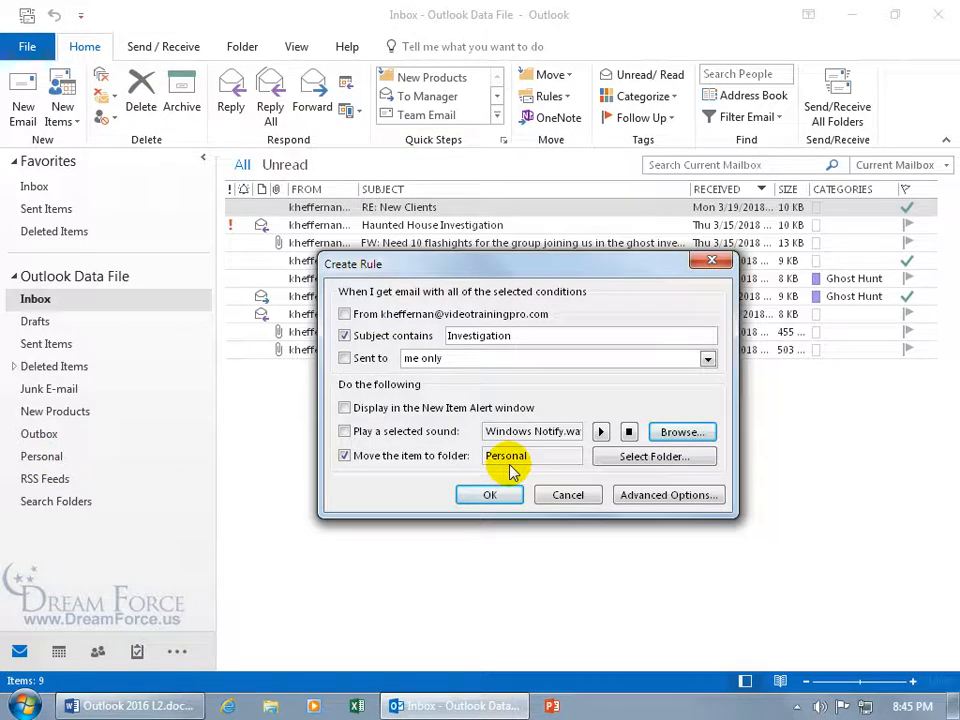
click(636, 456)
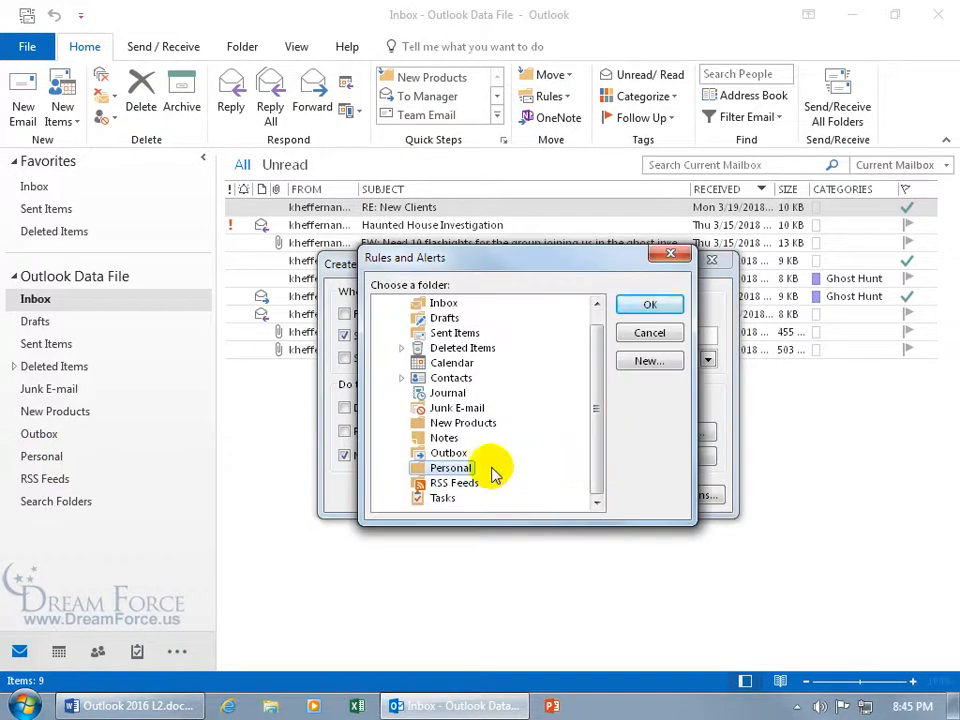
click(478, 350)
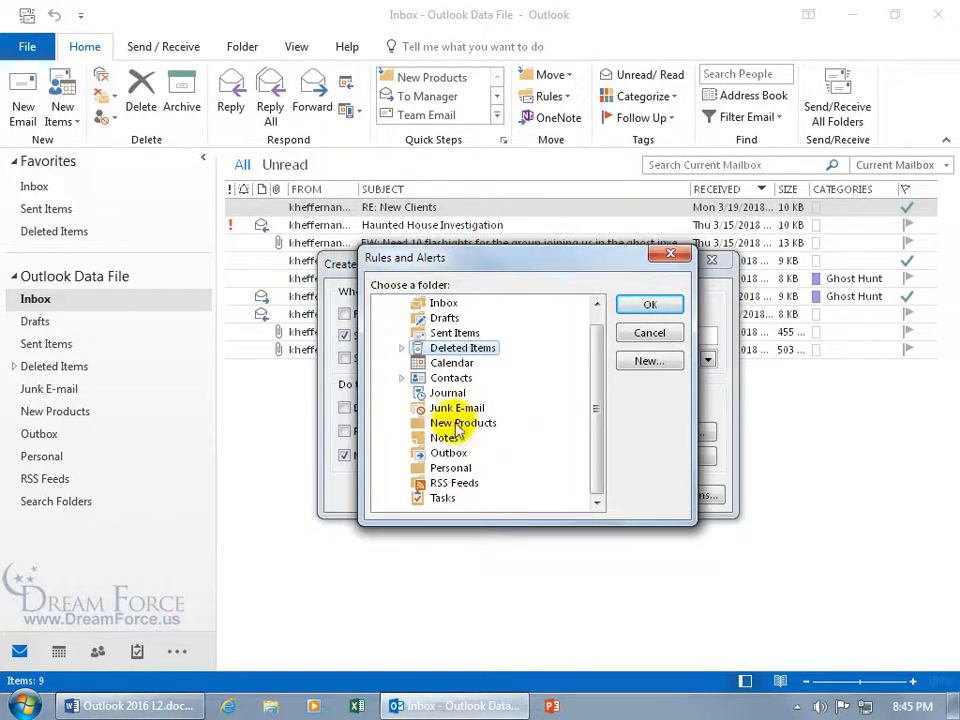
click(448, 467)
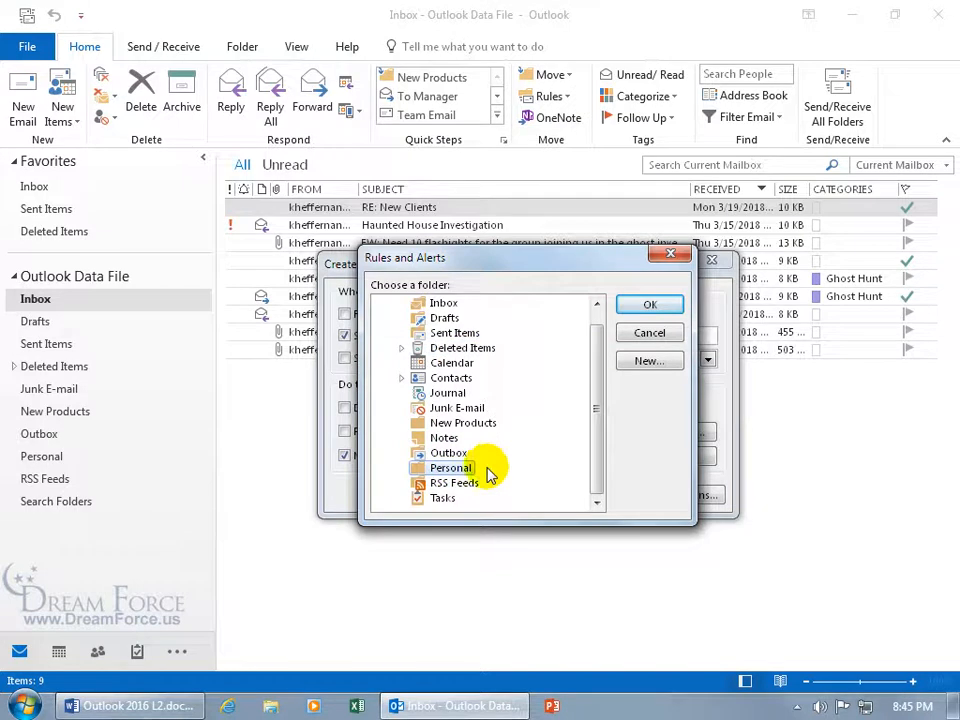
click(634, 304)
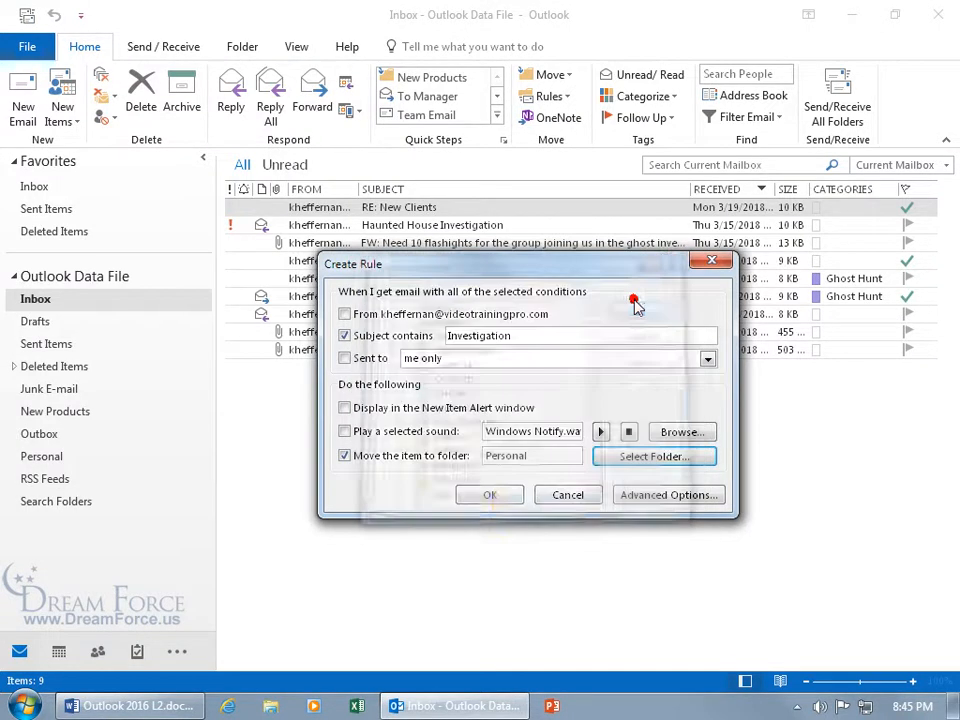
- Create the rule and run it on messages already in the current folder
click(493, 495)
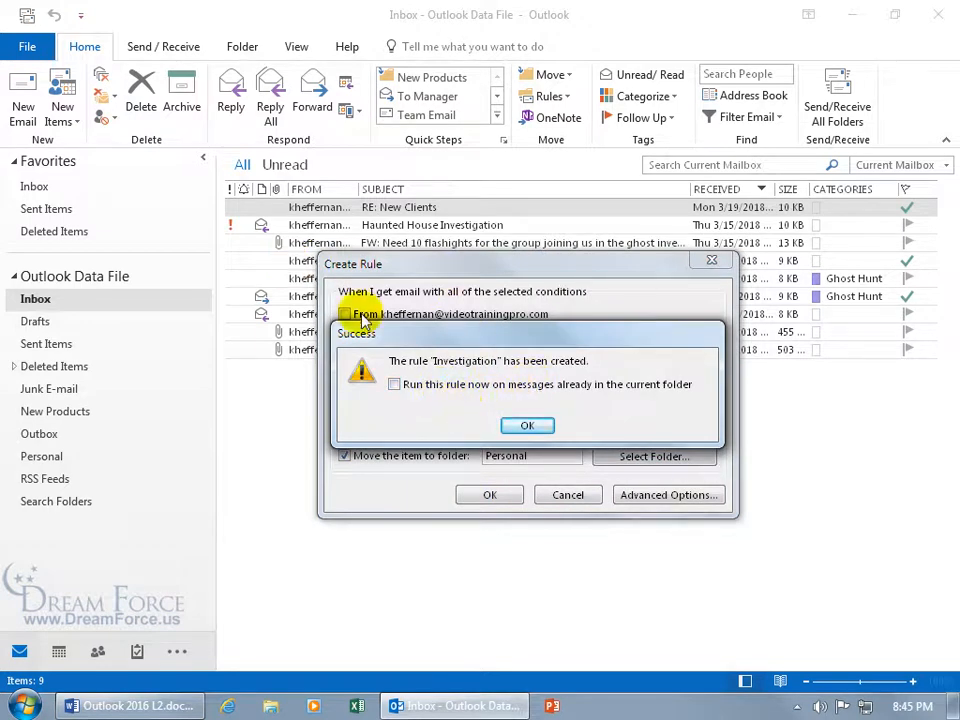
click(395, 385)
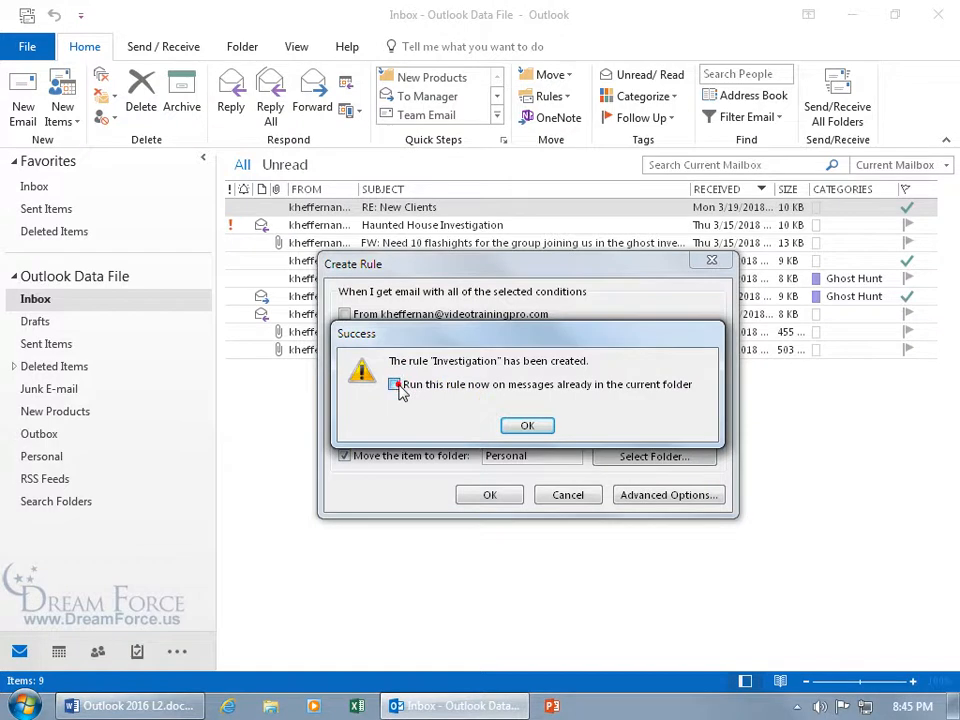
click(527, 425)
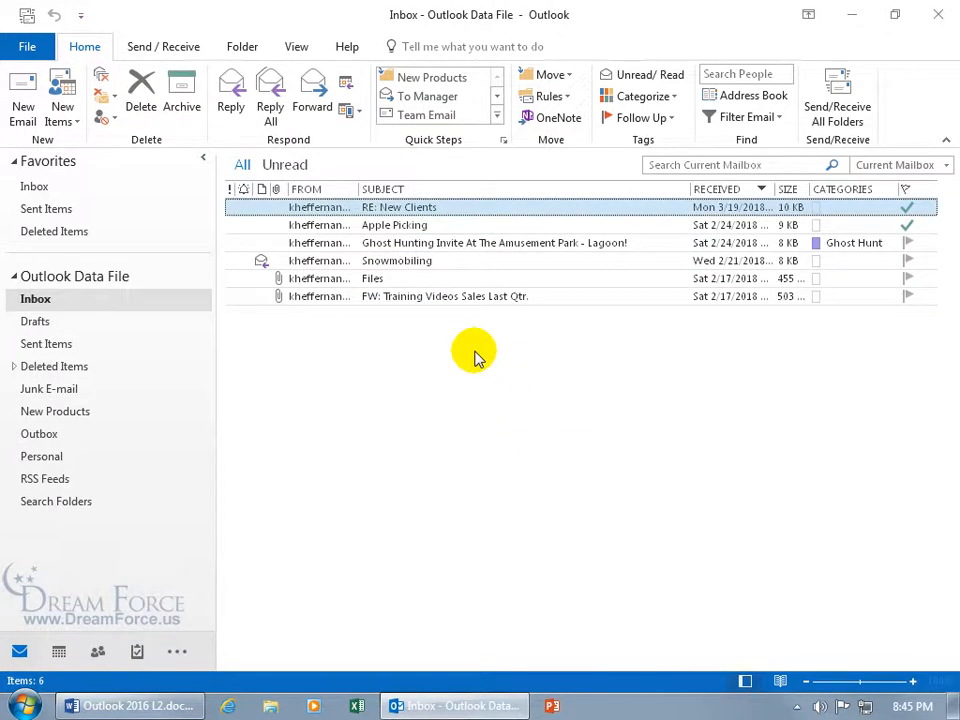
- Move all the messages in the Personal folder back to the Inbox and display the Inbox
click(42, 459)
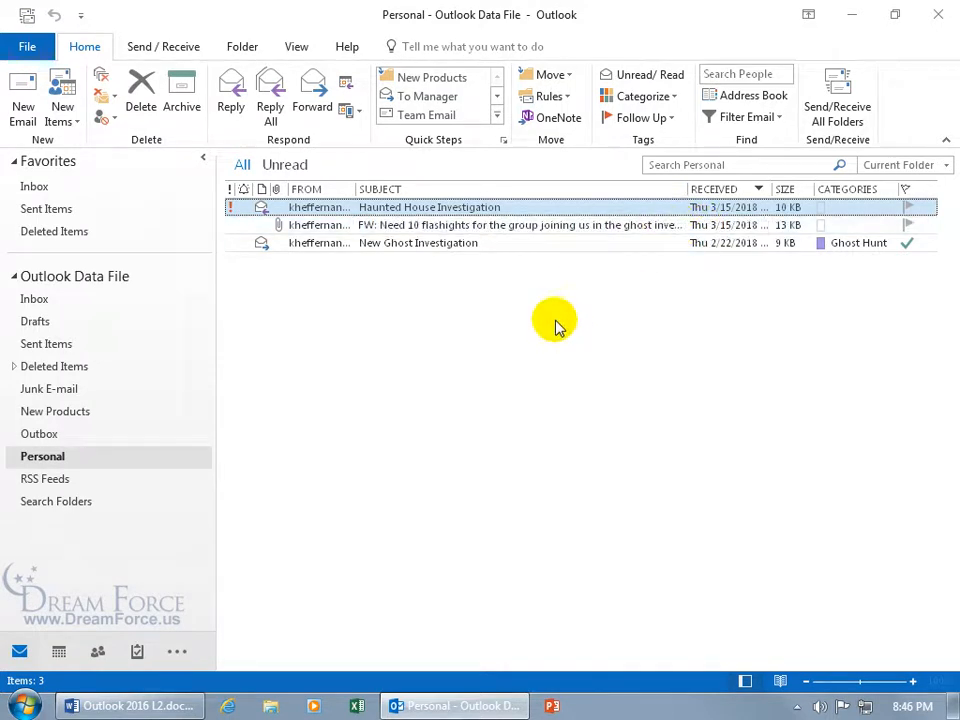
click(484, 245)
shift+click(480, 207)
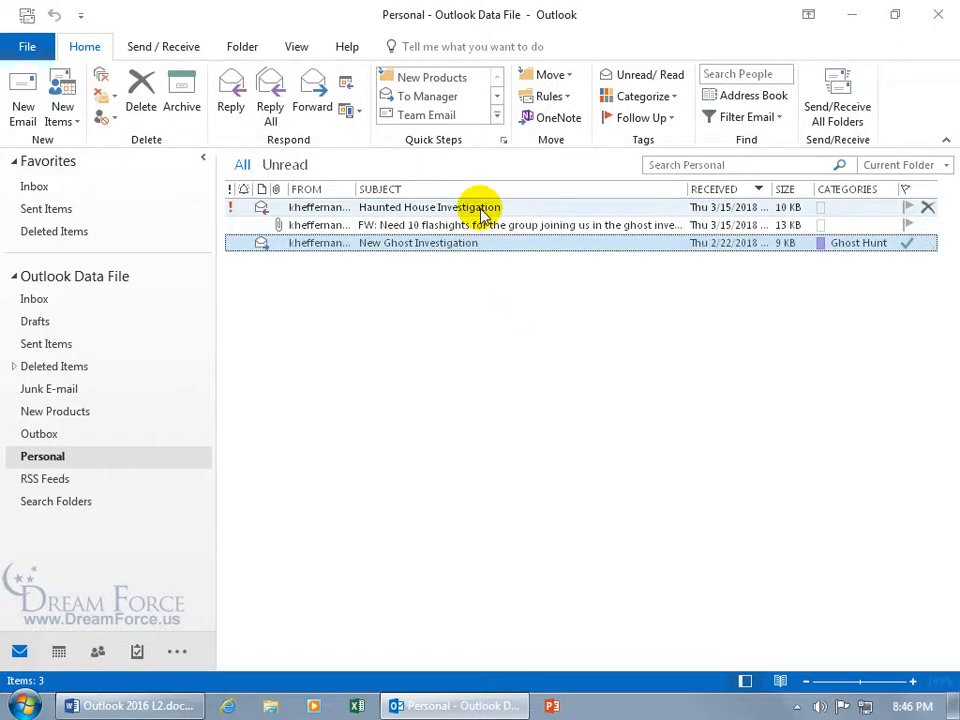
drag(480, 207, 45, 302)
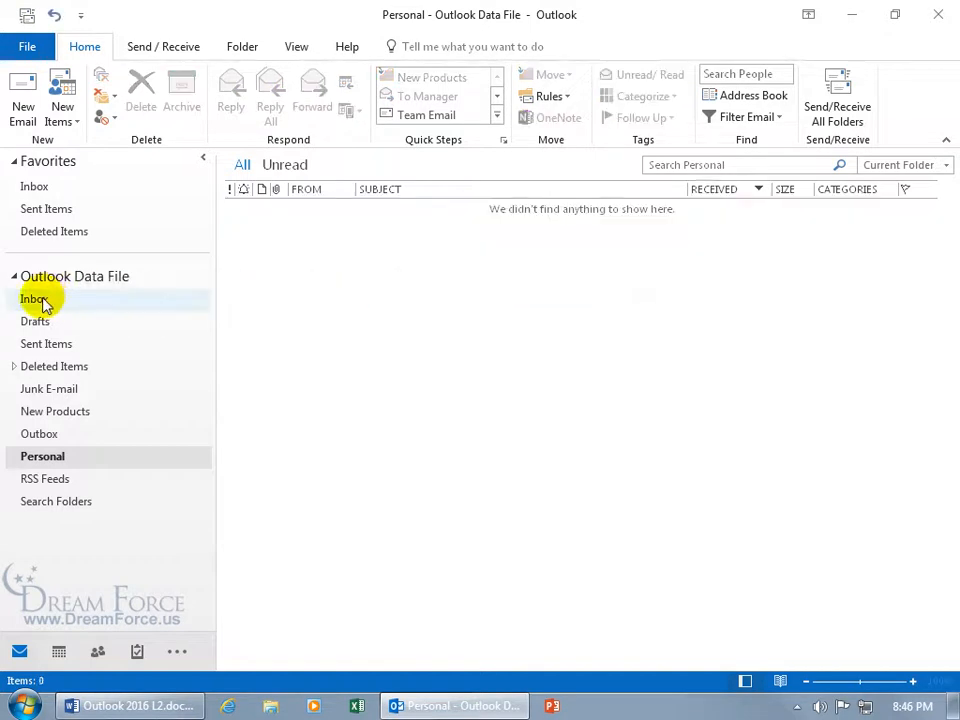
click(43, 301)
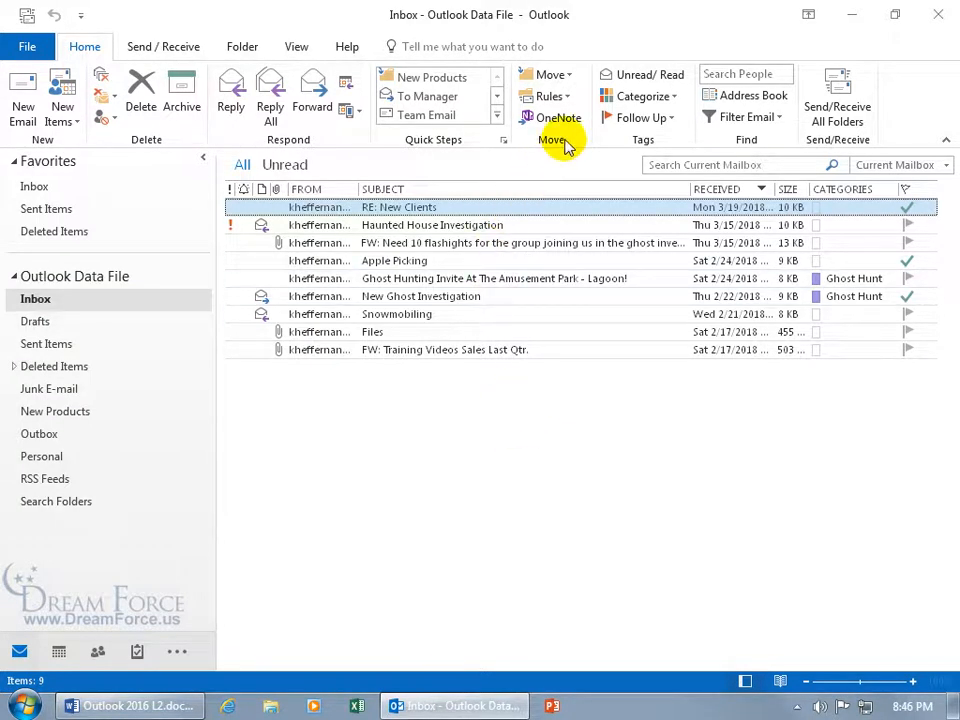
- Open the rules manager and switch the Investigation rule off and back on
click(562, 98)
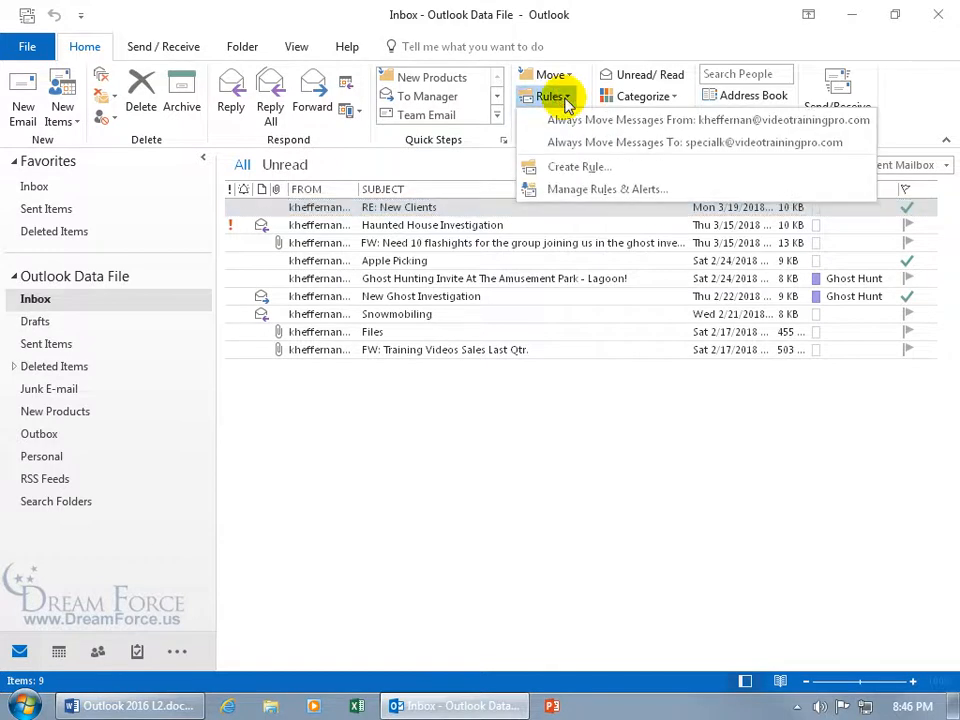
click(640, 189)
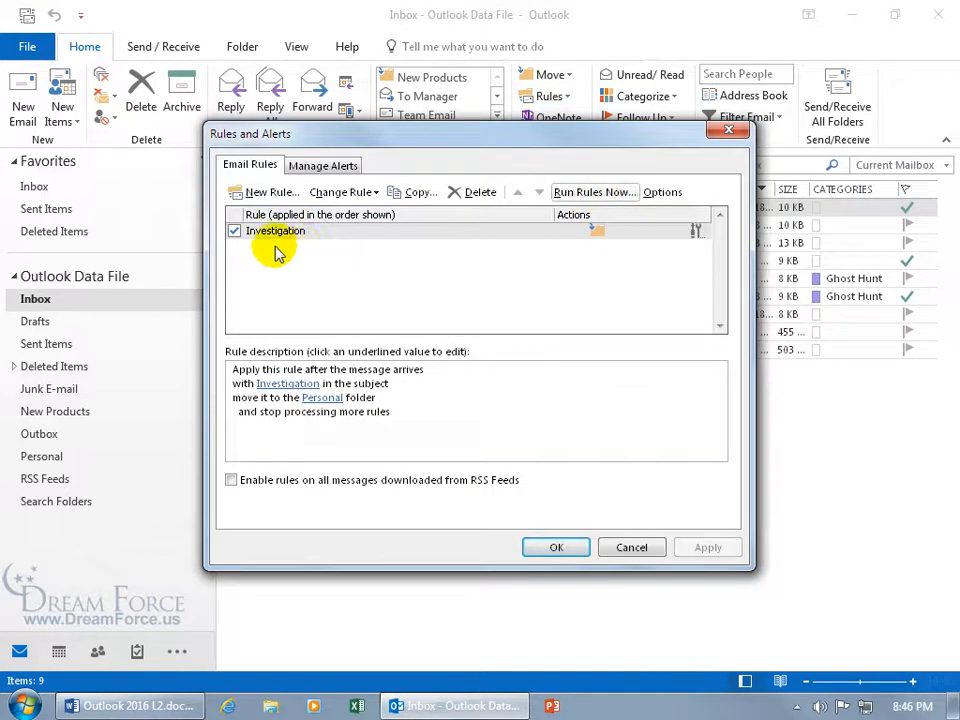
click(238, 236)
click(233, 231)
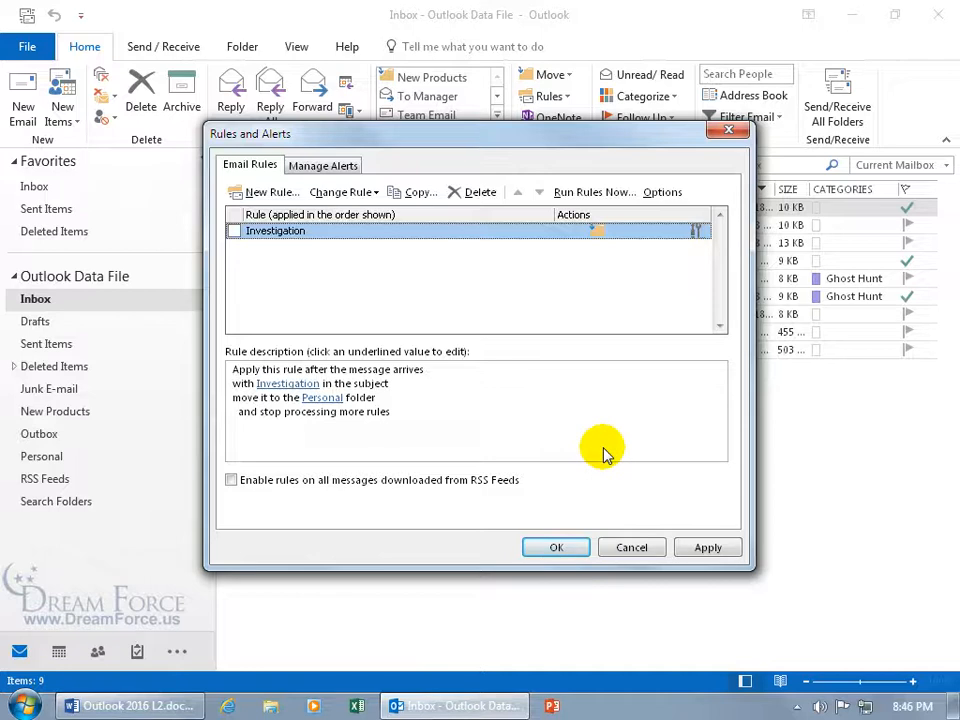
click(234, 231)
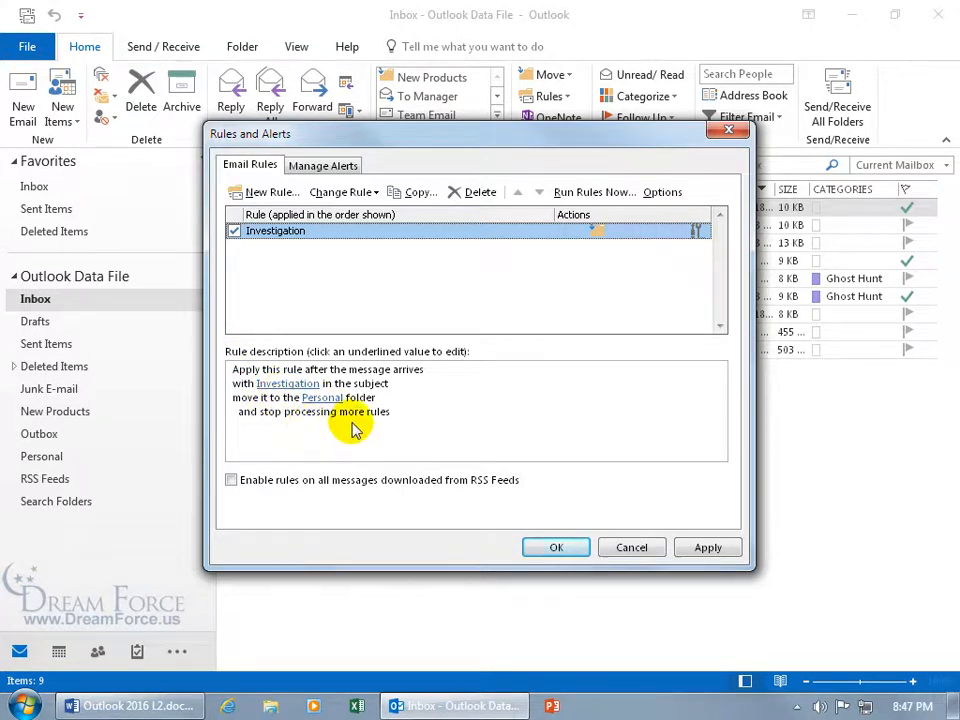
- Open the Investigation rule for editing and replace its subject-words condition with specific words in the subject or body
double_click(314, 232)
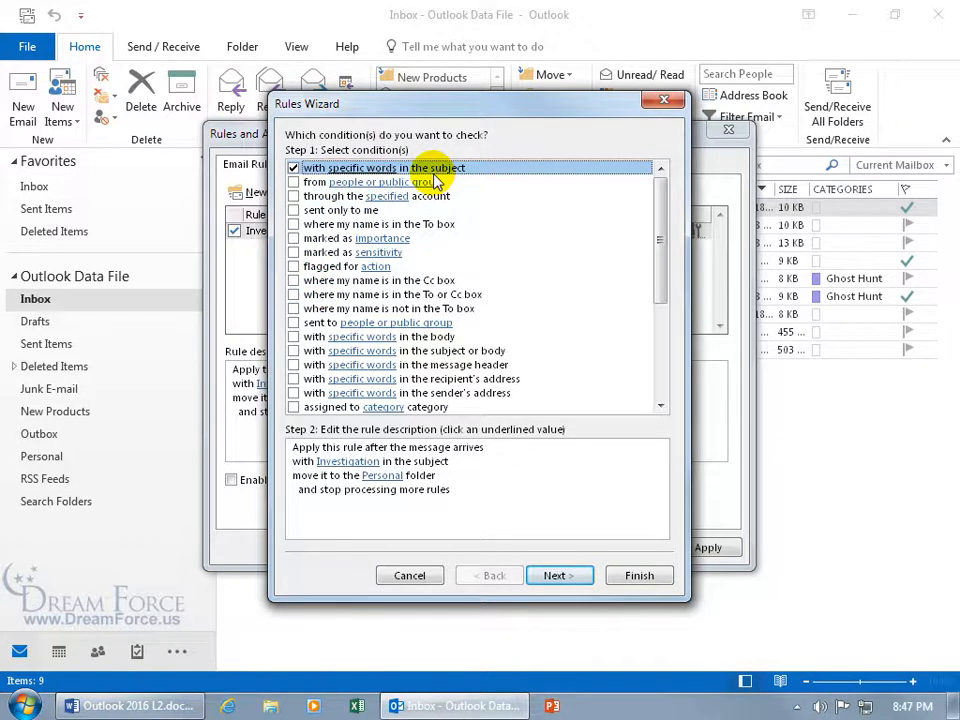
click(293, 350)
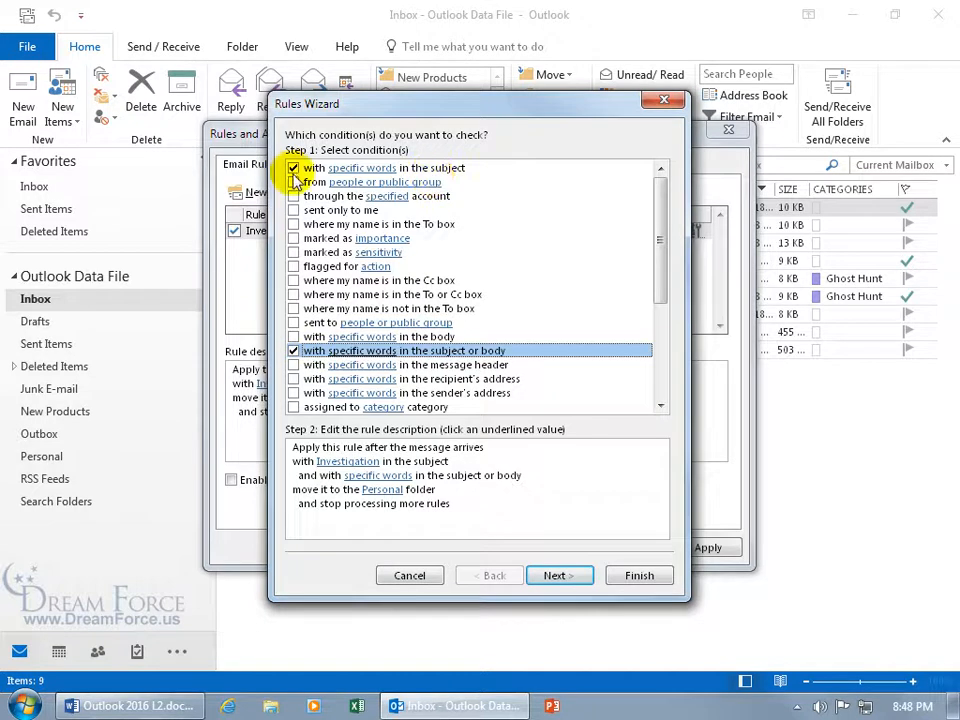
click(292, 169)
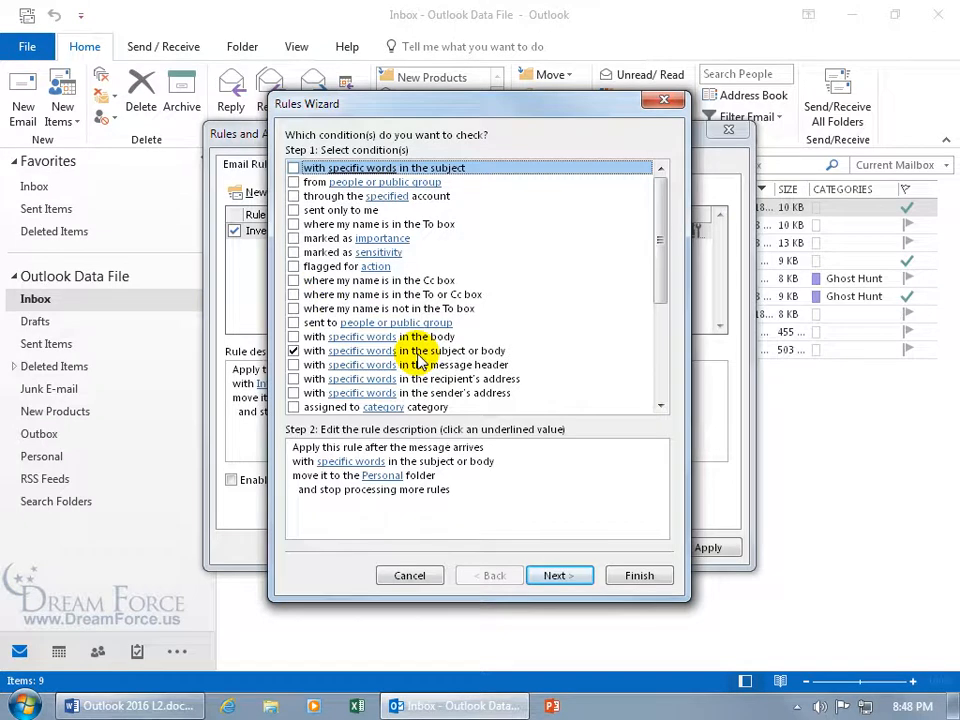
- Set the subject-or-body condition's search words to "Investigation" or "Research"
click(376, 463)
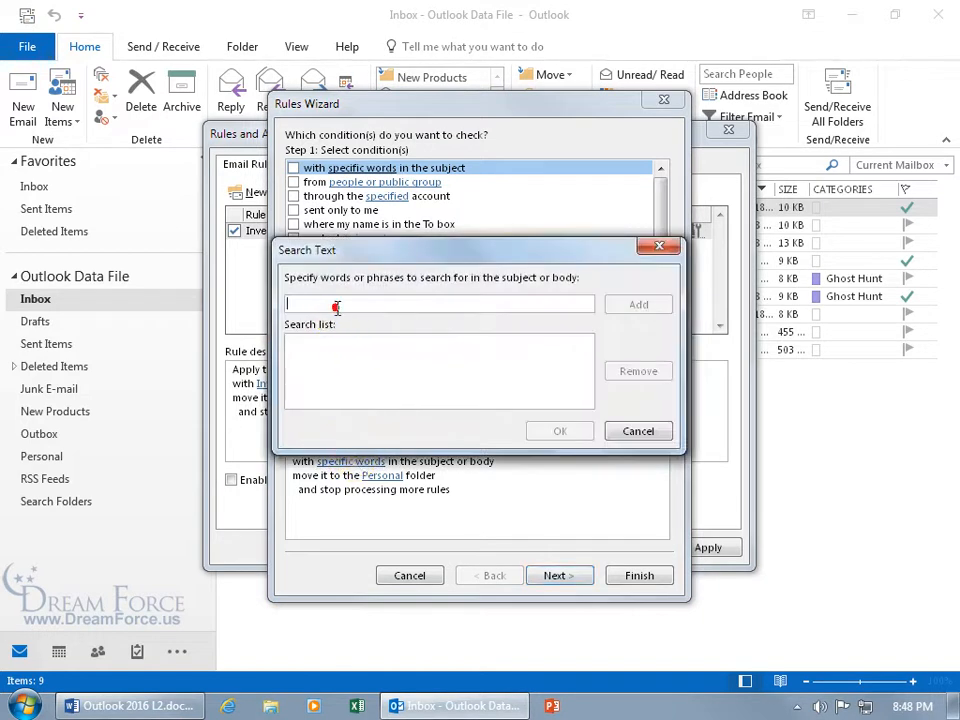
text(Investigation)
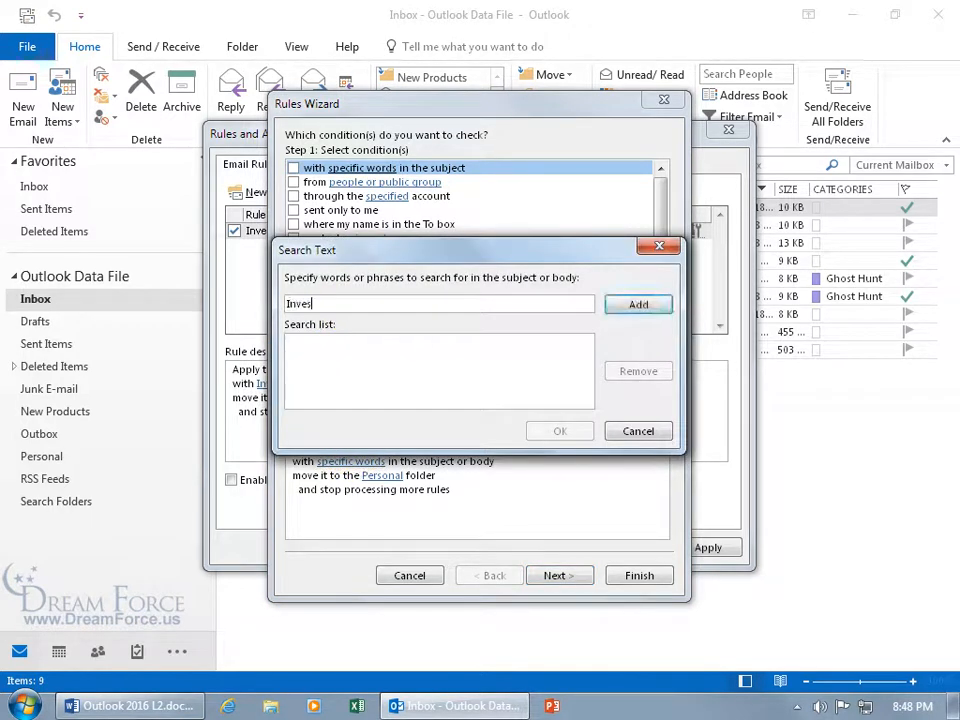
click(650, 304)
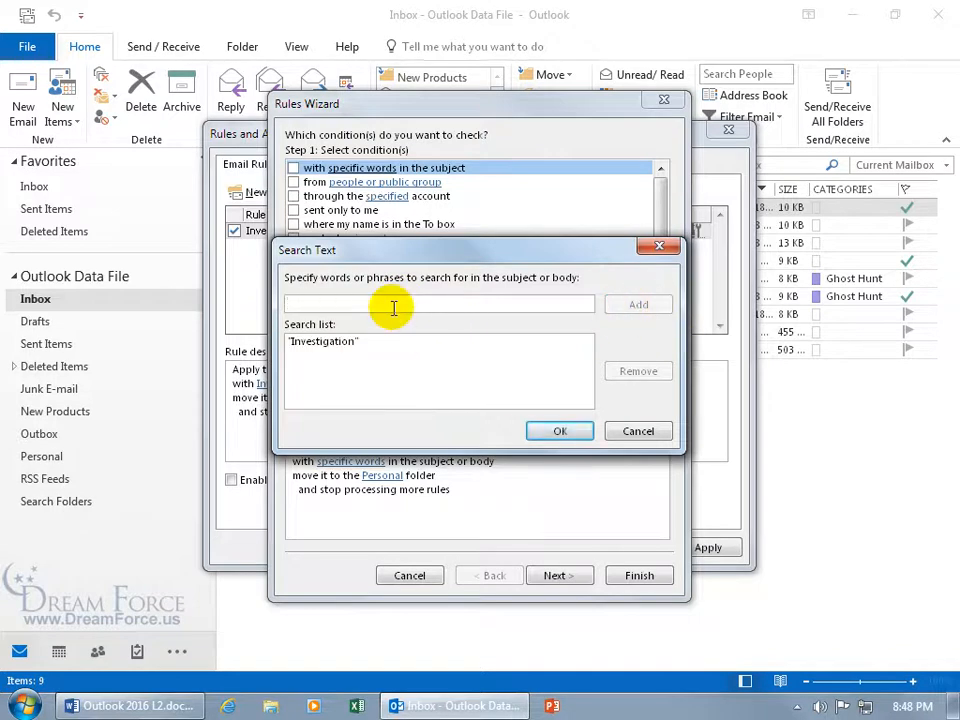
text(Research)
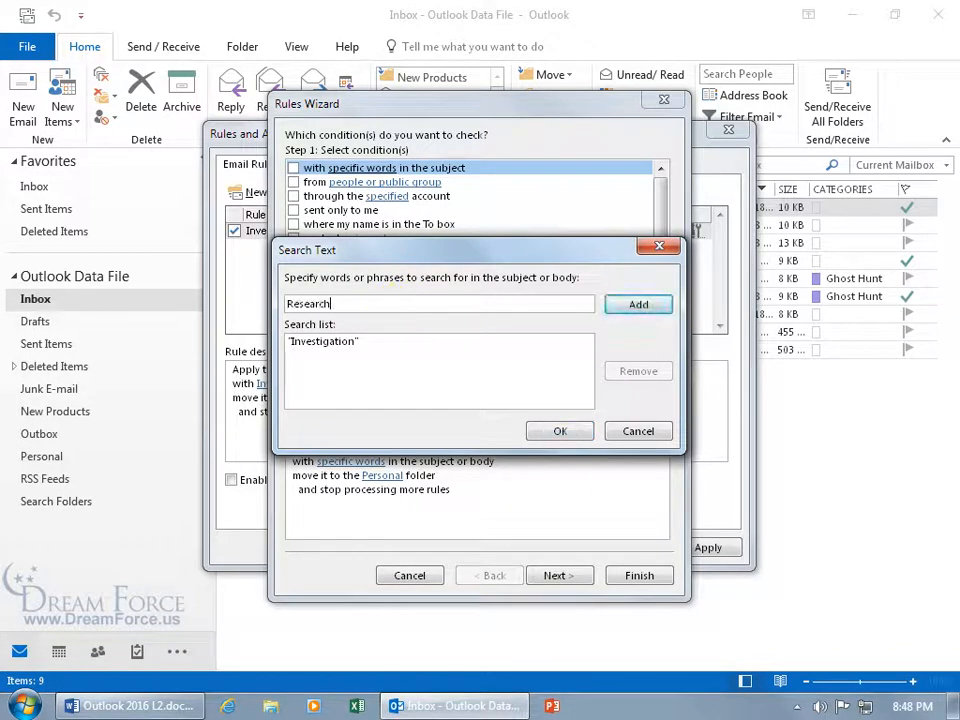
click(627, 304)
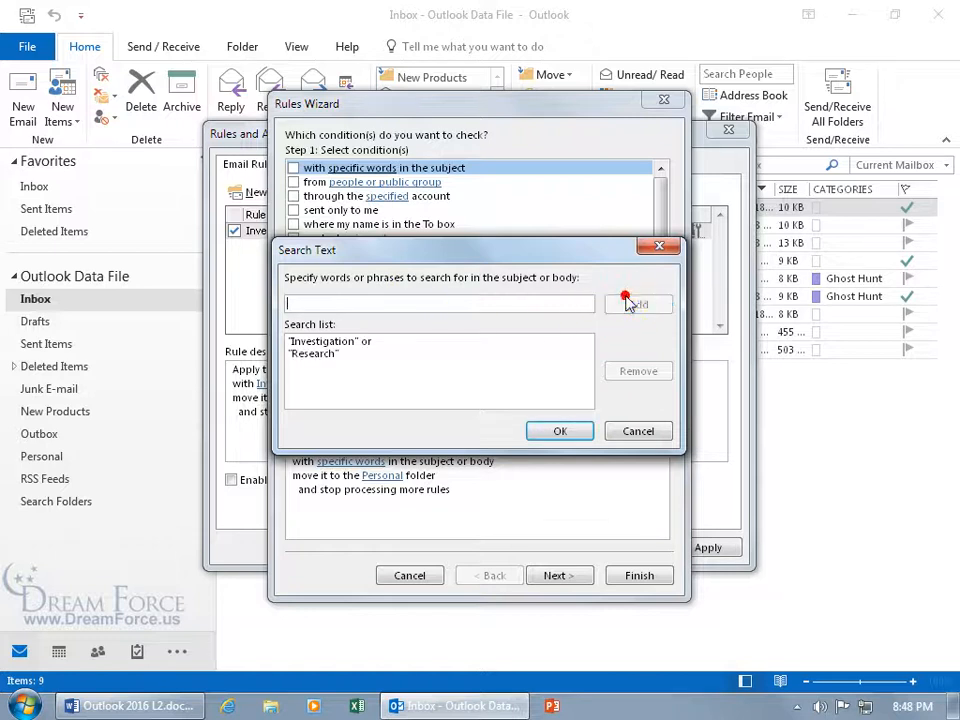
click(559, 430)
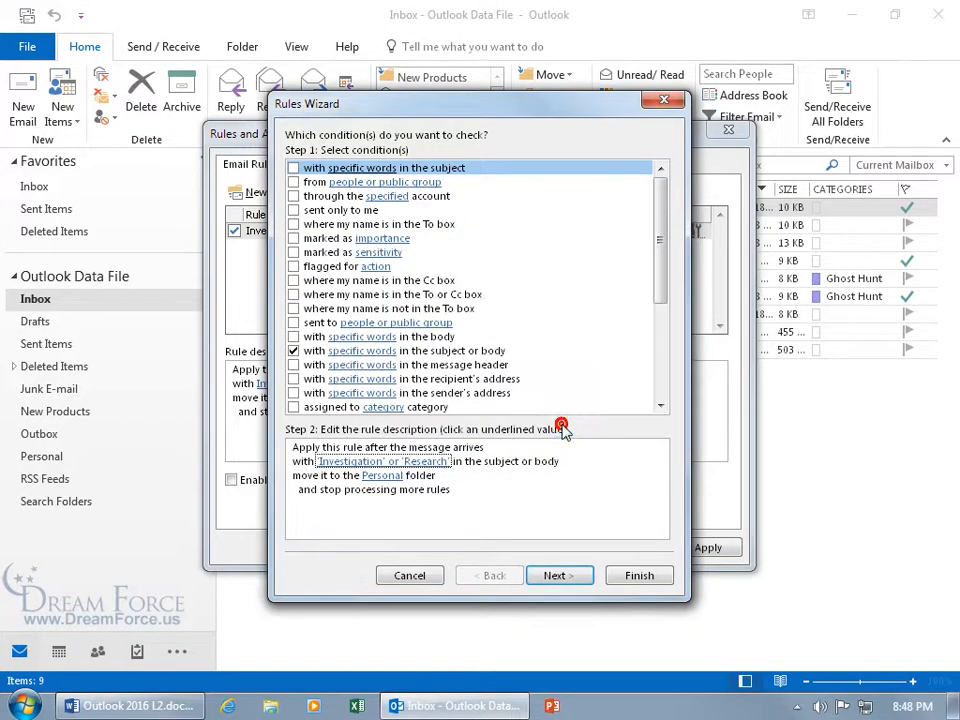
click(398, 476)
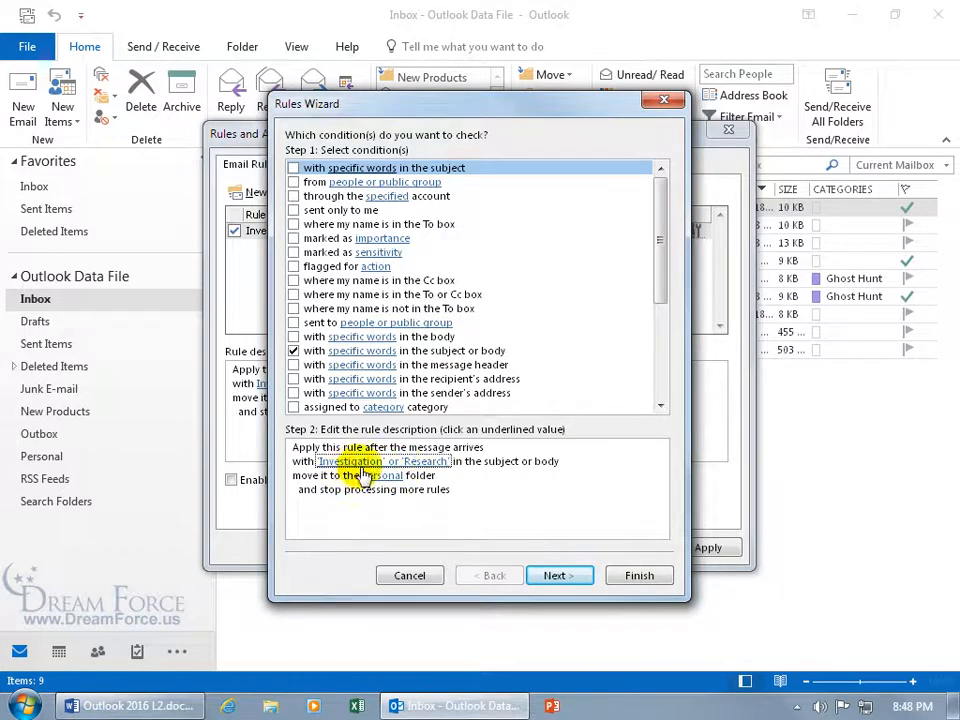
click(430, 465)
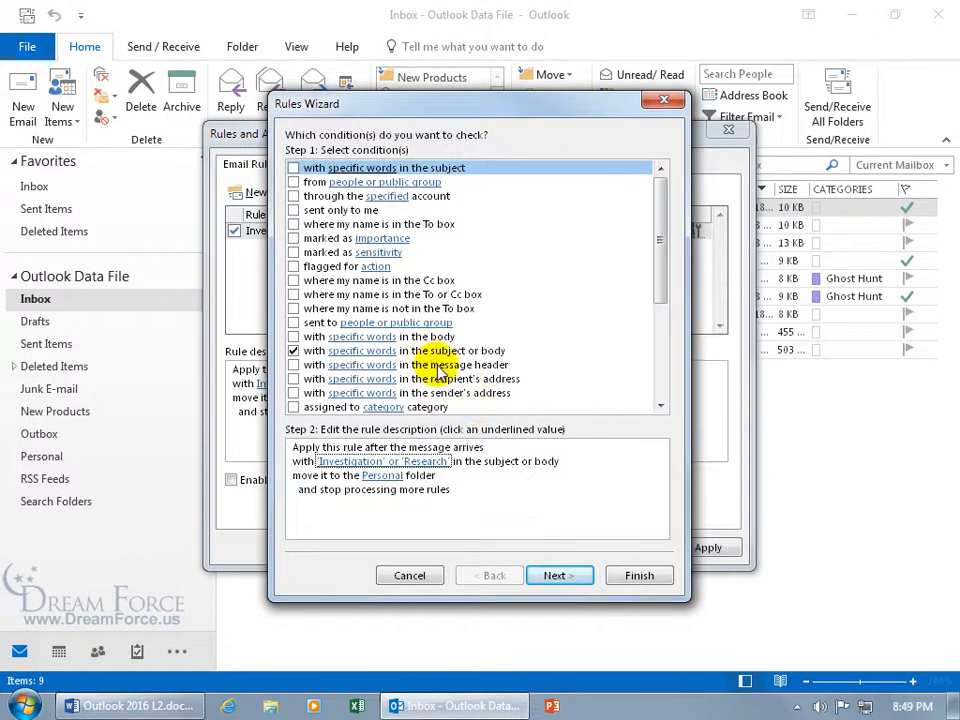
- Try adding a marked-as-sensitivity condition, look through its sensitivity levels, and remove the condition from the rule
mouse_move(664, 300)
mouse_down()
mouse_move(662, 398)
mouse_move(660, 288)
mouse_up()
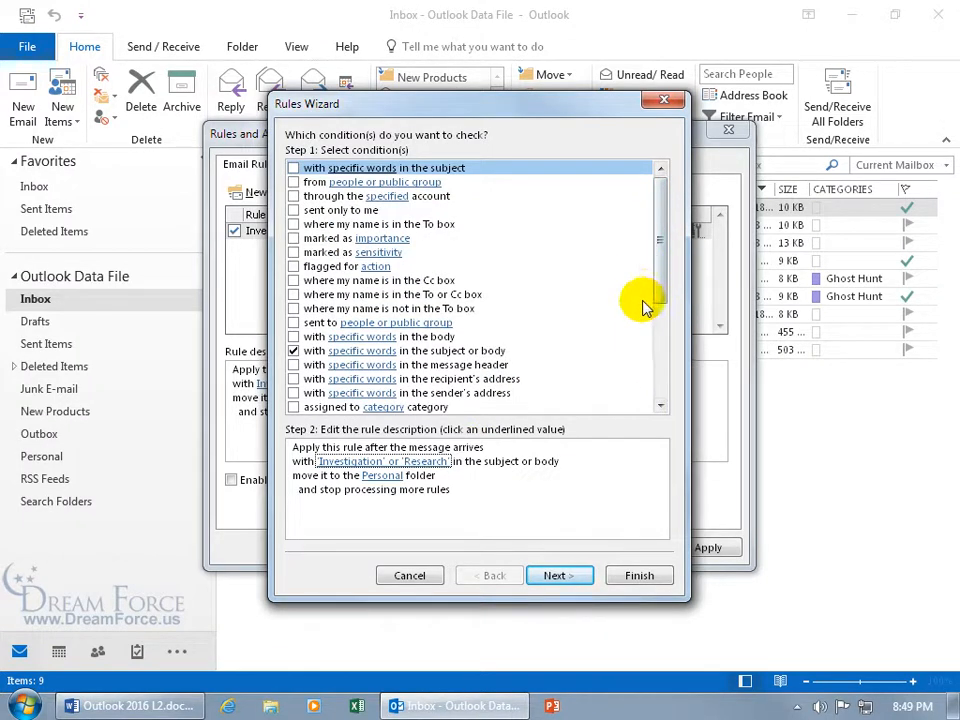
click(293, 252)
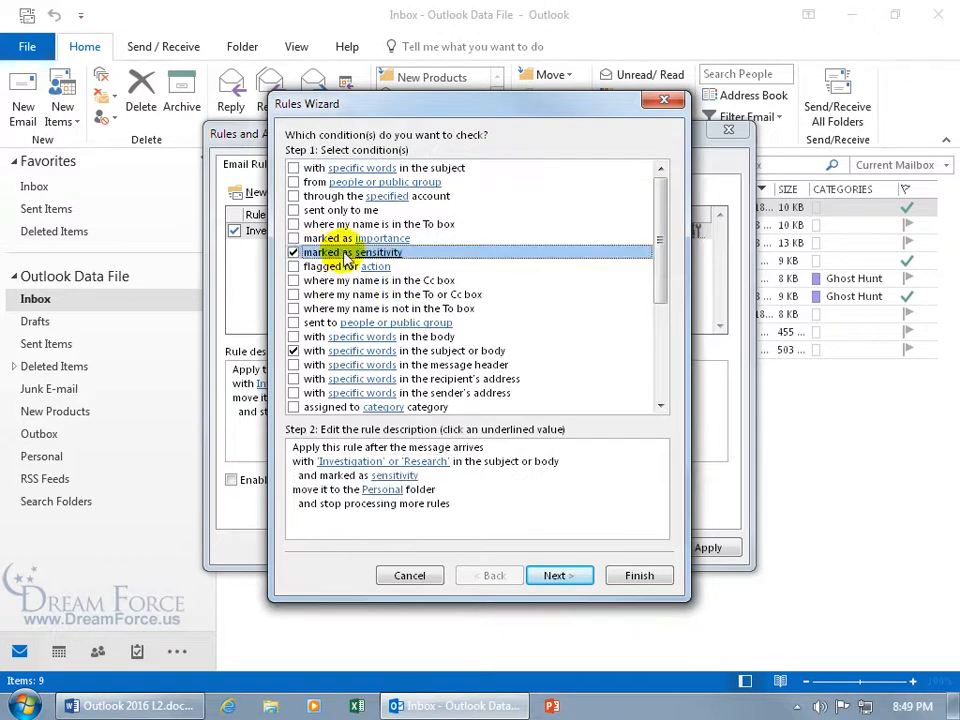
click(383, 475)
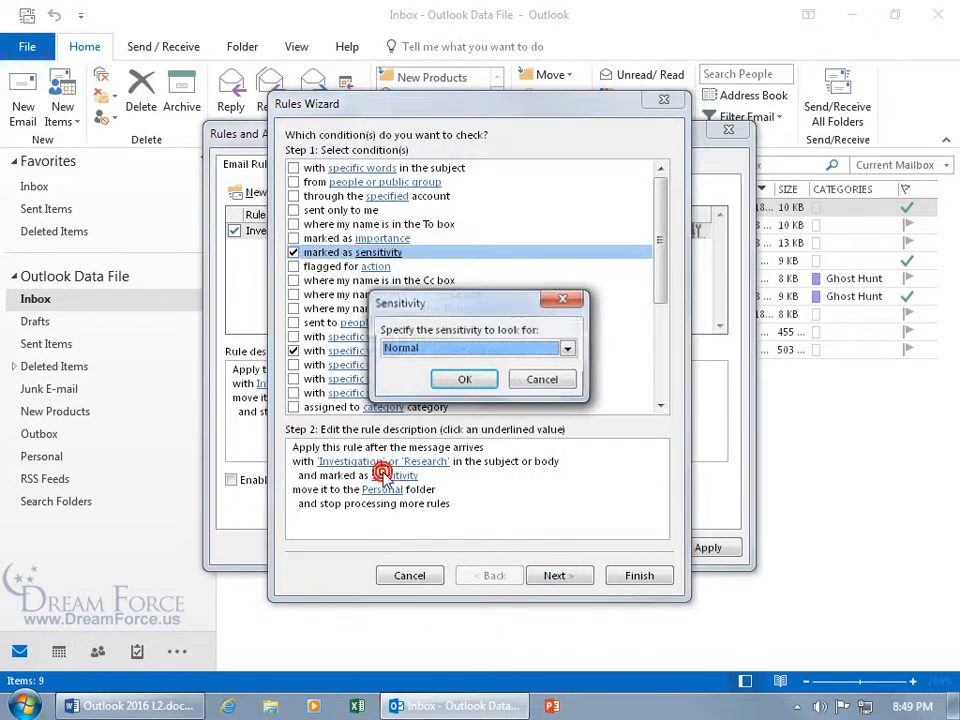
click(567, 349)
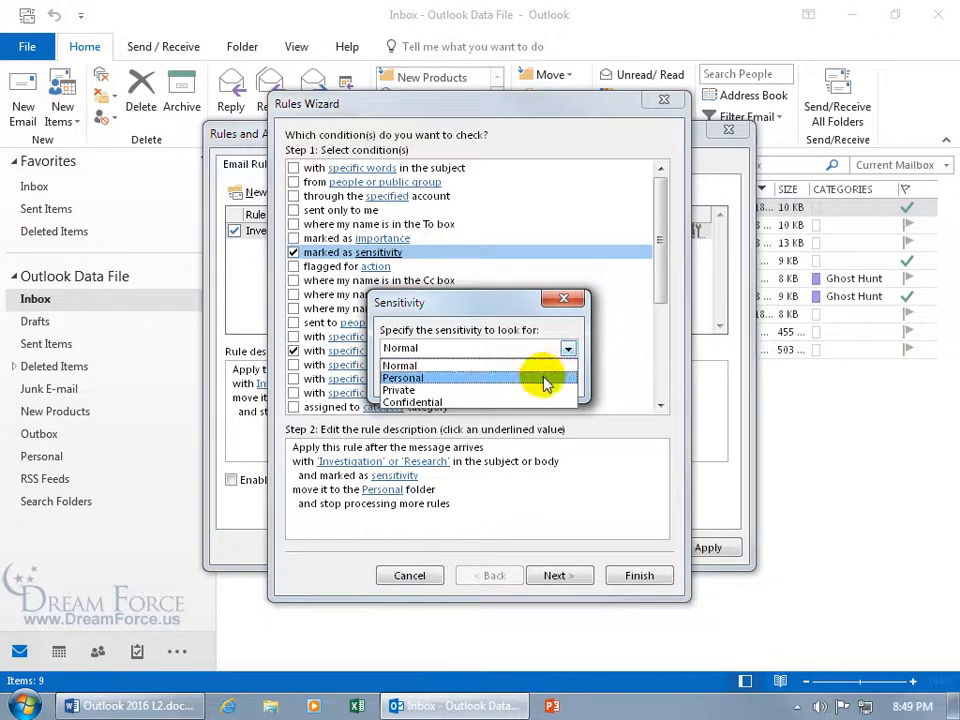
click(547, 385)
click(544, 379)
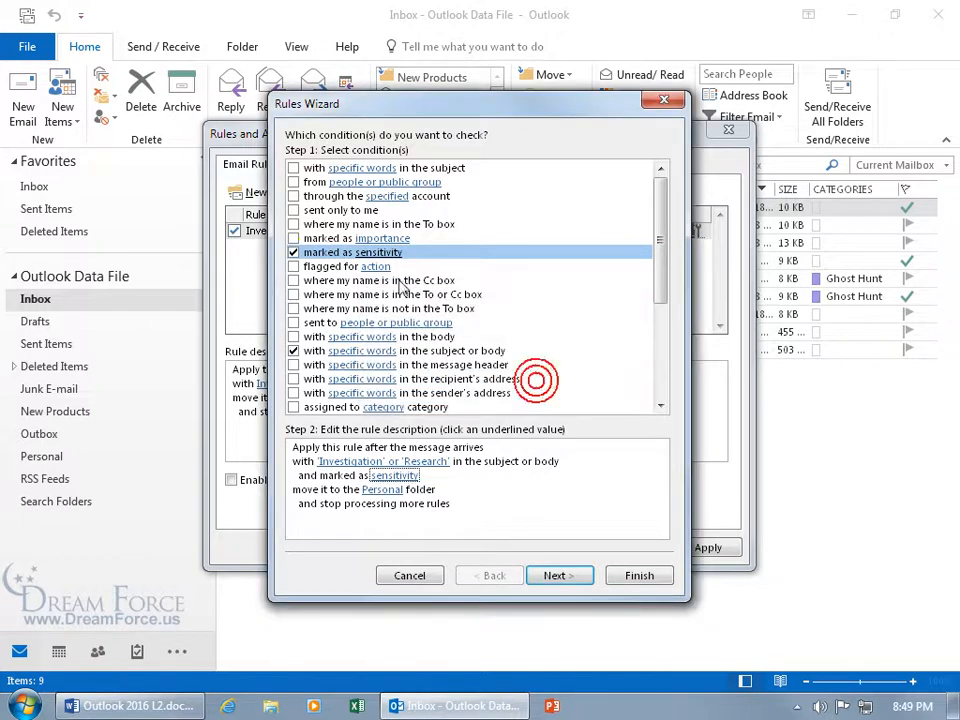
click(294, 253)
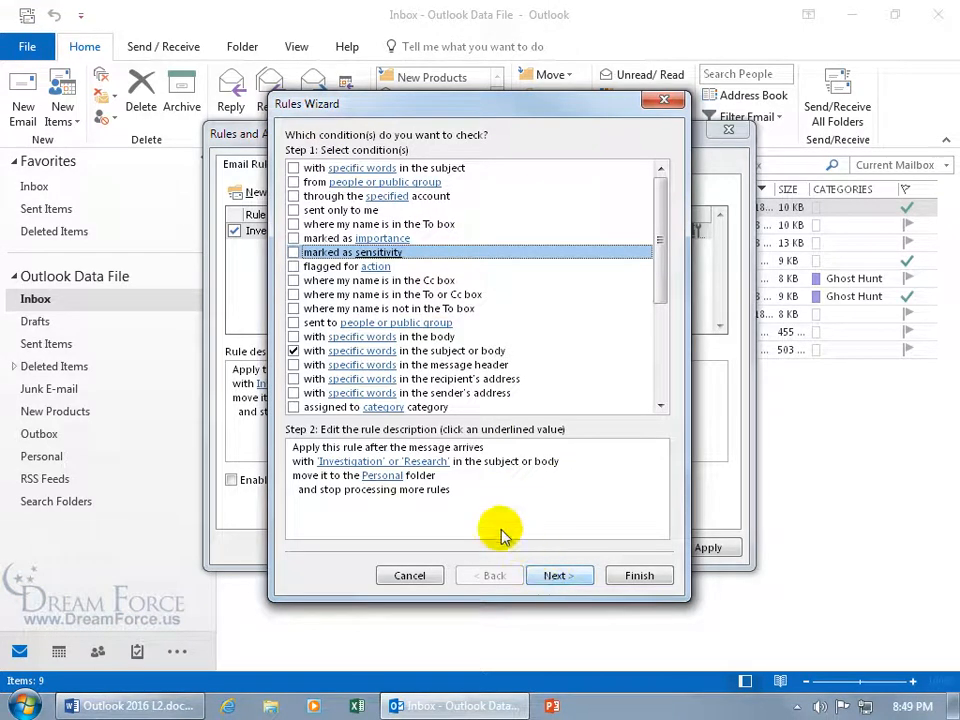
- Keep the rule's move to the Personal folder and advance to the final rule setup without adding exceptions
click(555, 576)
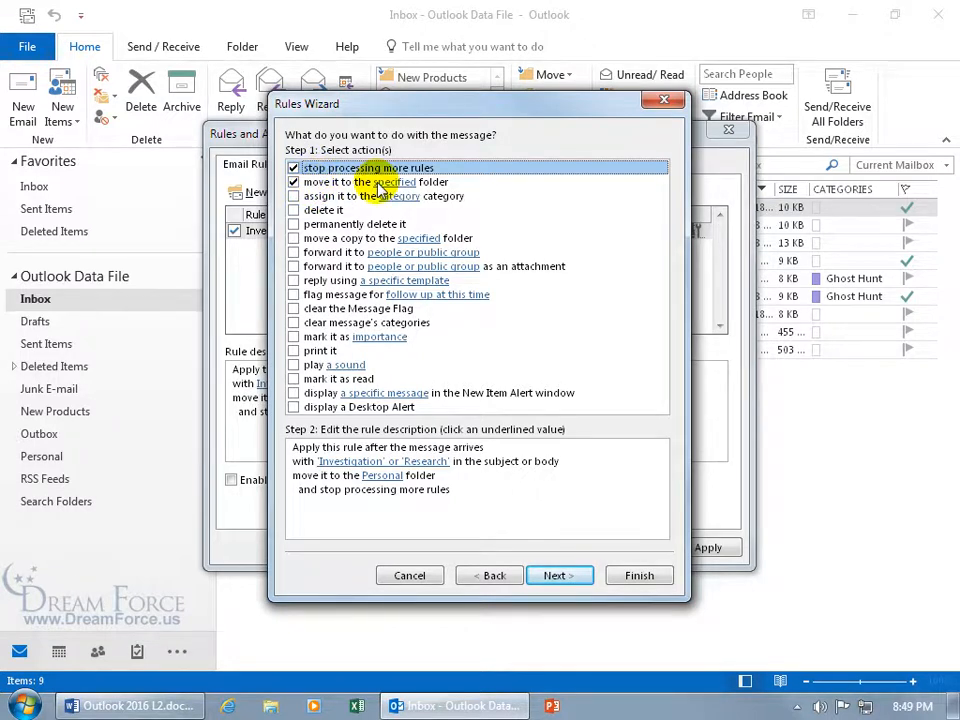
click(382, 478)
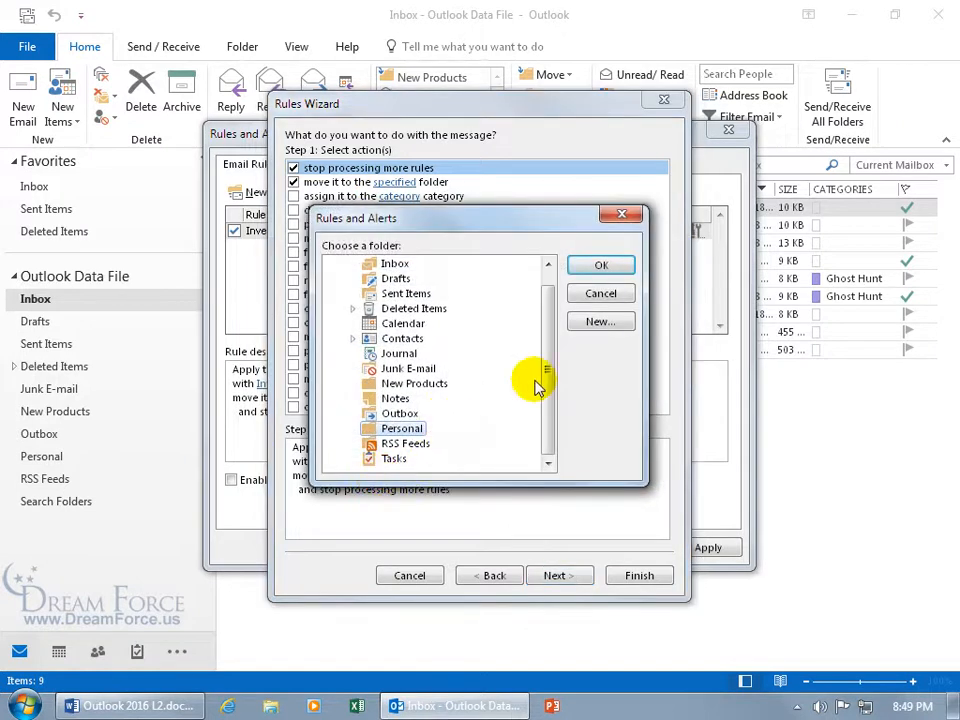
click(609, 297)
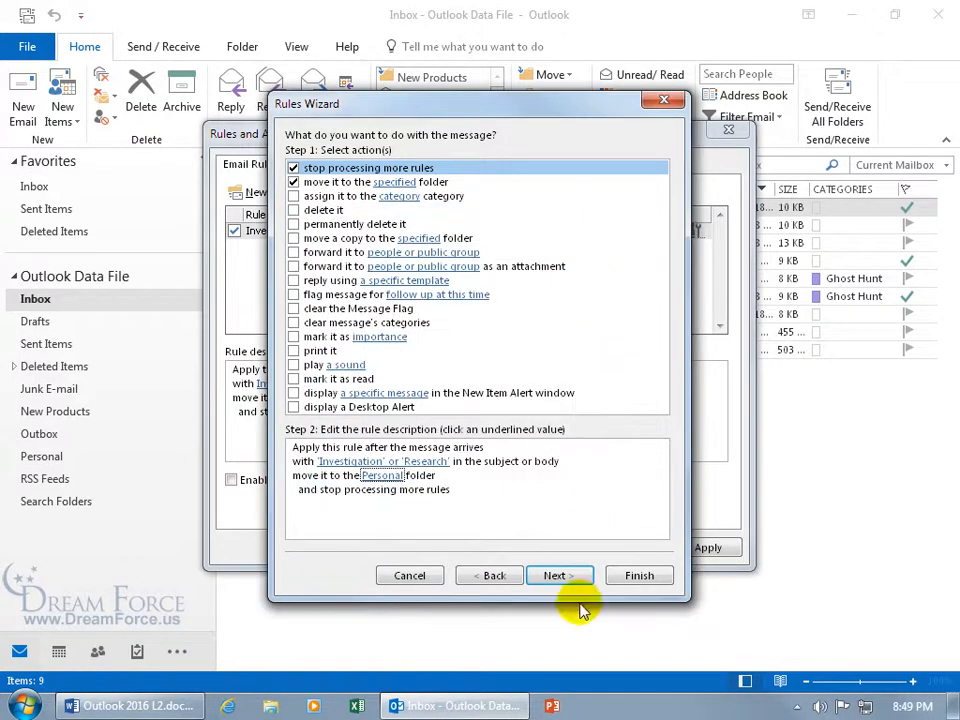
click(564, 577)
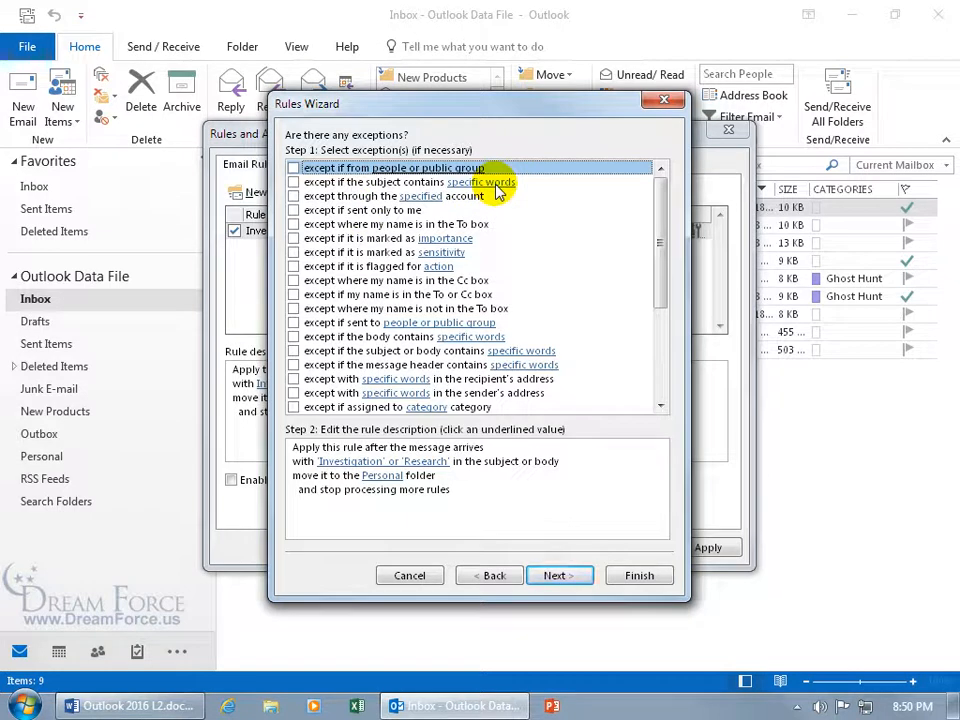
click(468, 461)
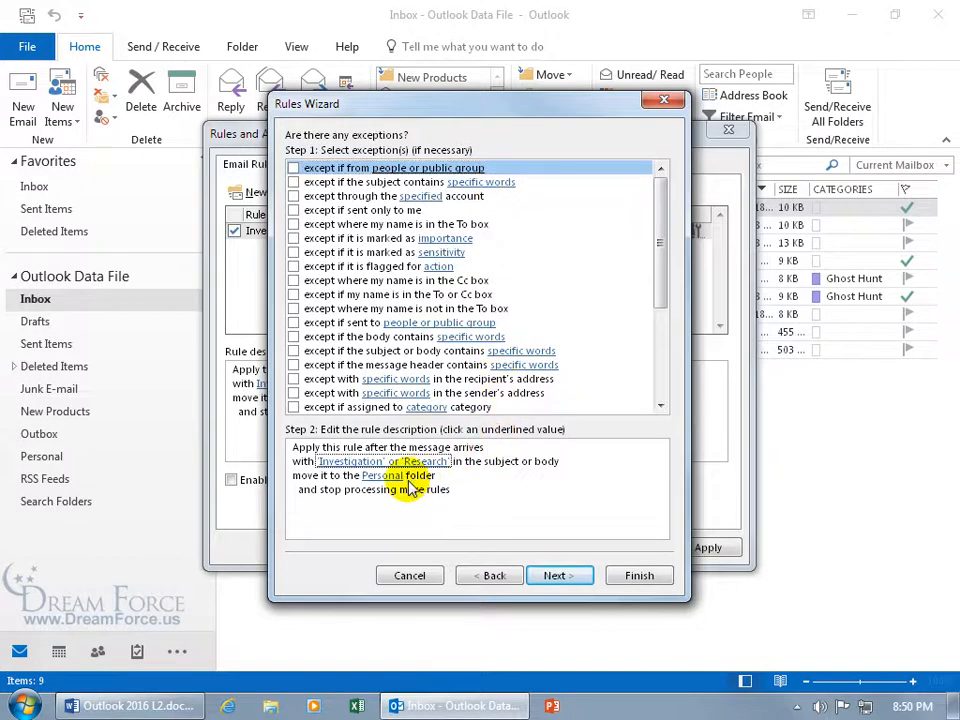
click(554, 577)
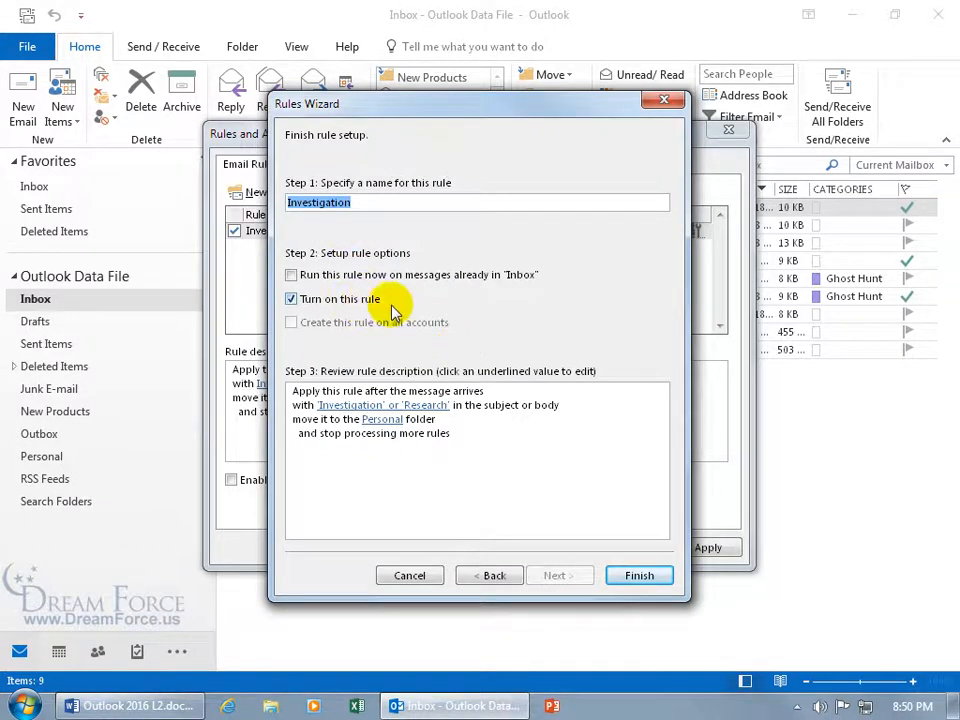
- Finish the rule with it running on messages already in the Inbox, save the changes, and display the Personal folder
click(291, 276)
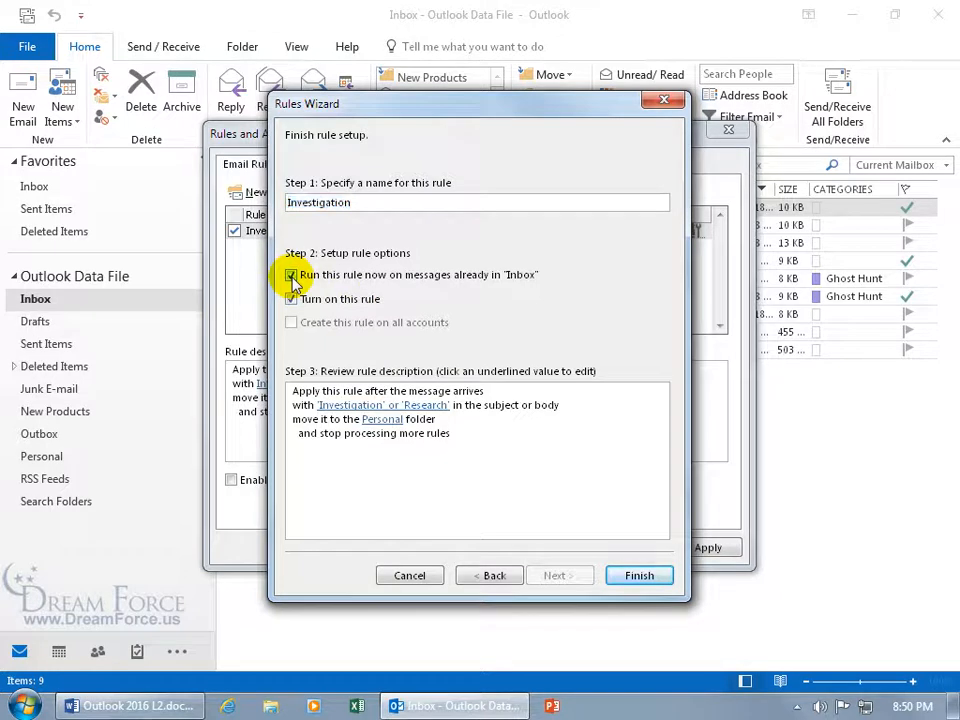
click(625, 576)
click(562, 549)
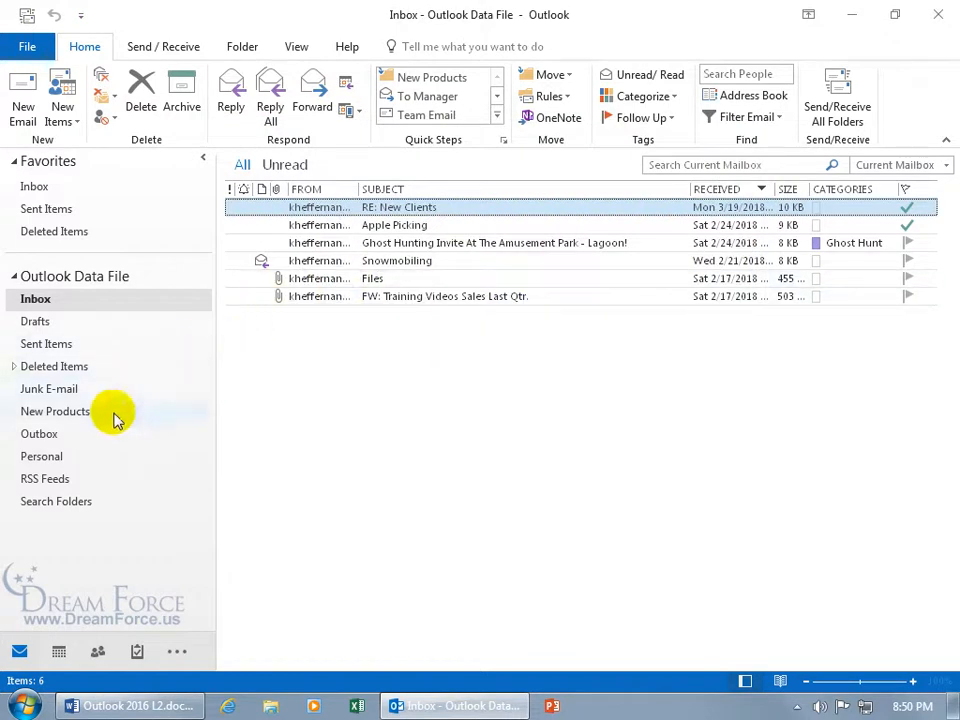
click(62, 458)
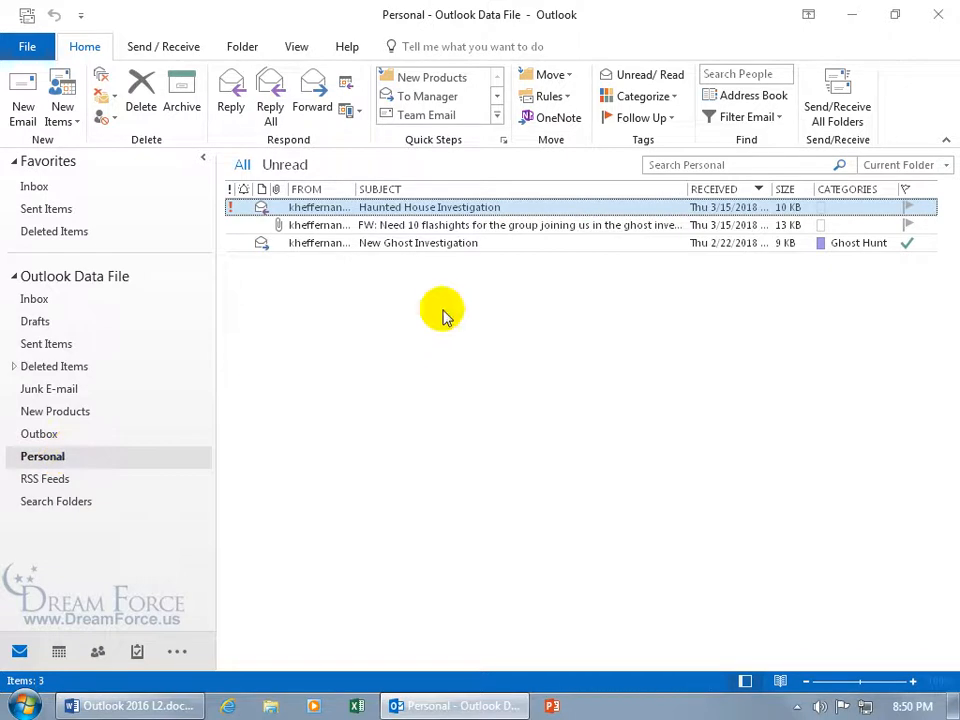
click(561, 104)
click(565, 165)
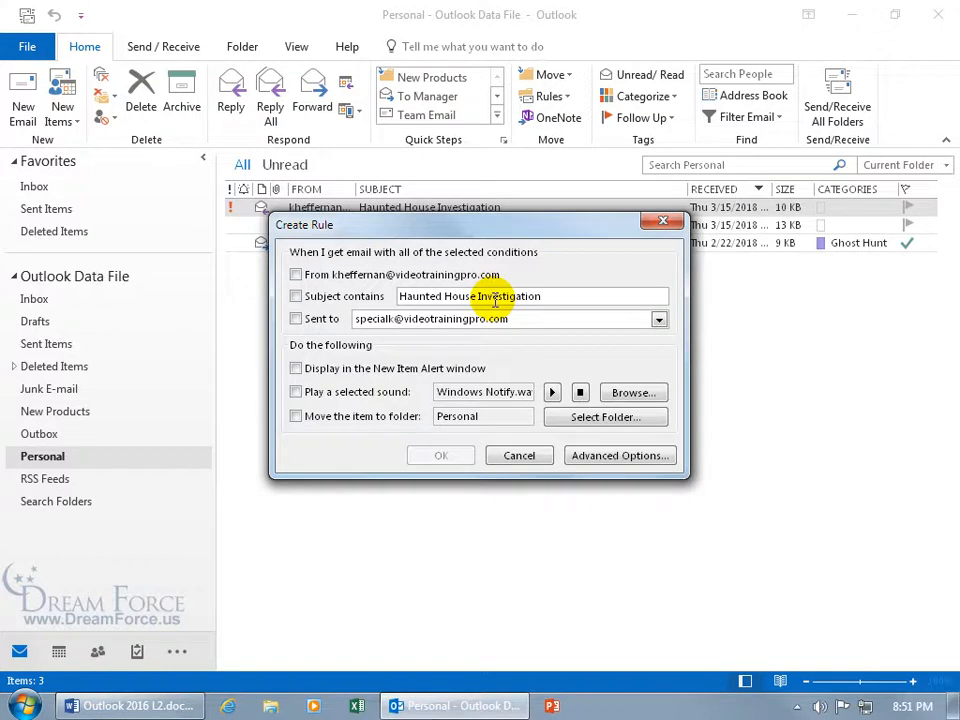
click(528, 452)
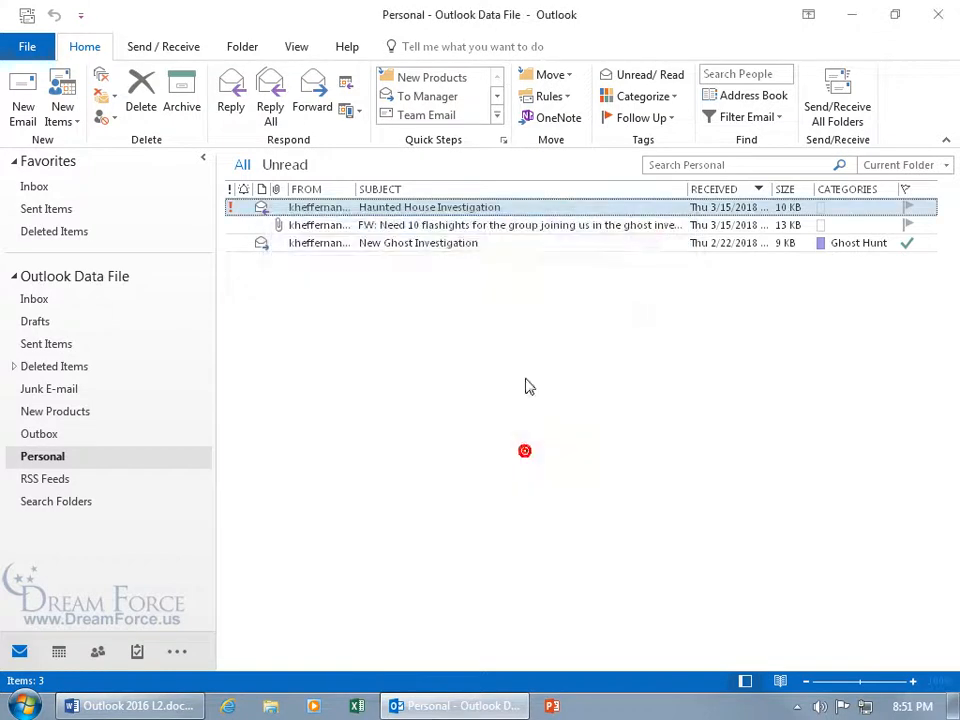
- Start a new blank rule from the rules manager that applies to received messages, and advance to its conditions
click(560, 99)
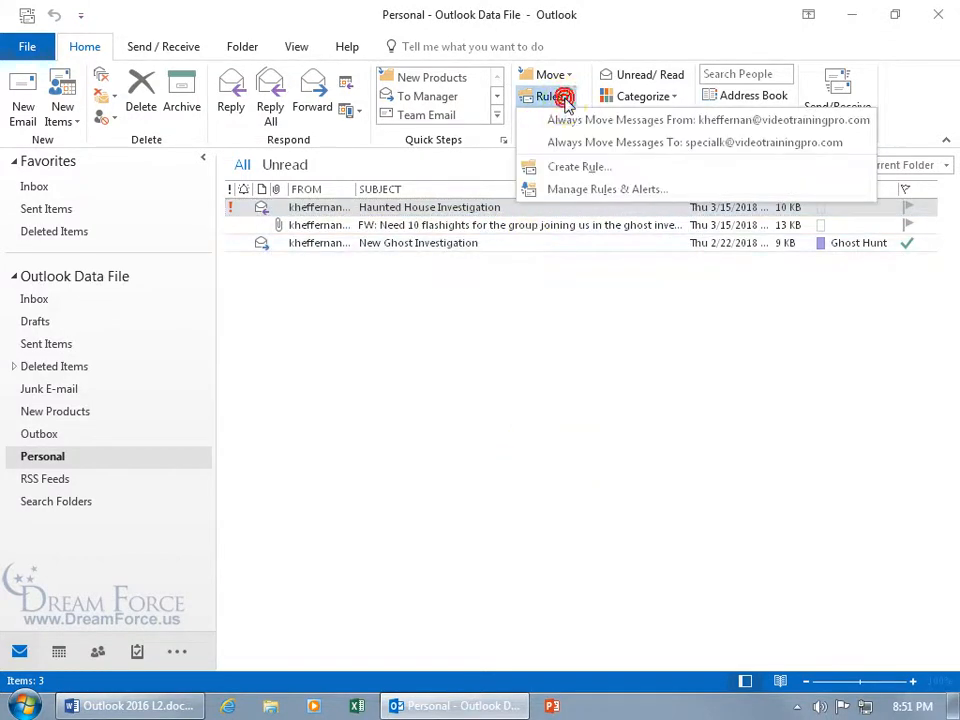
click(566, 190)
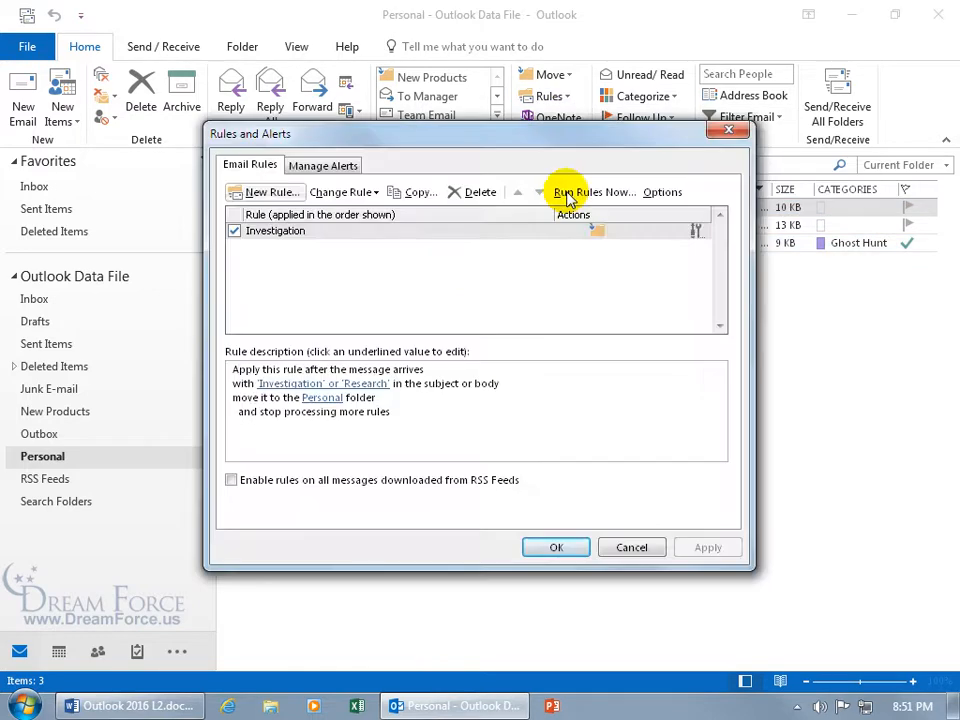
click(279, 200)
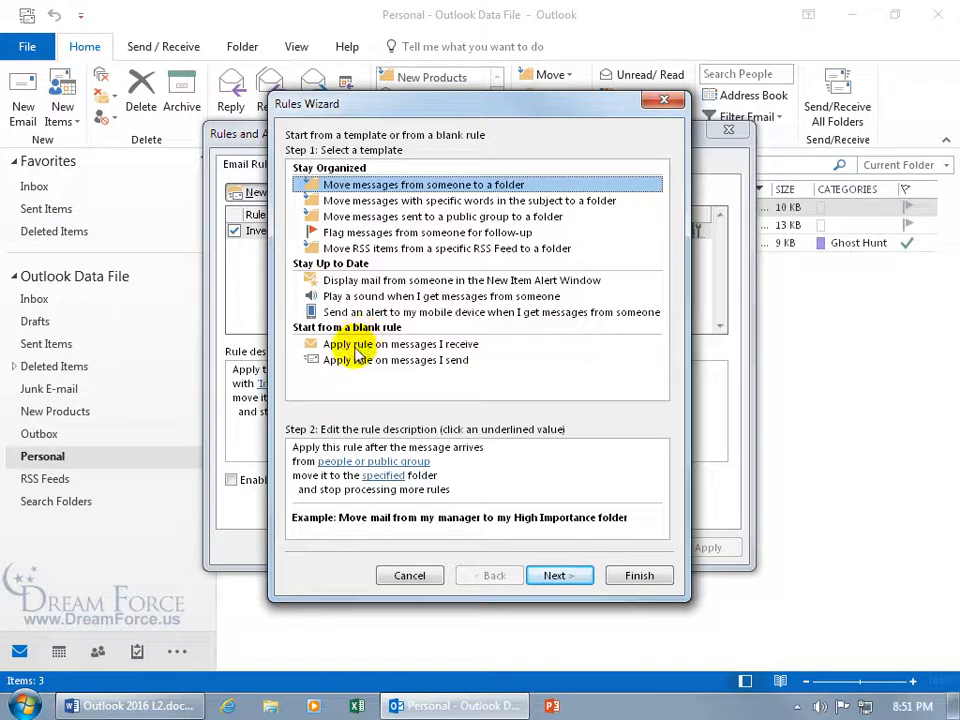
click(420, 348)
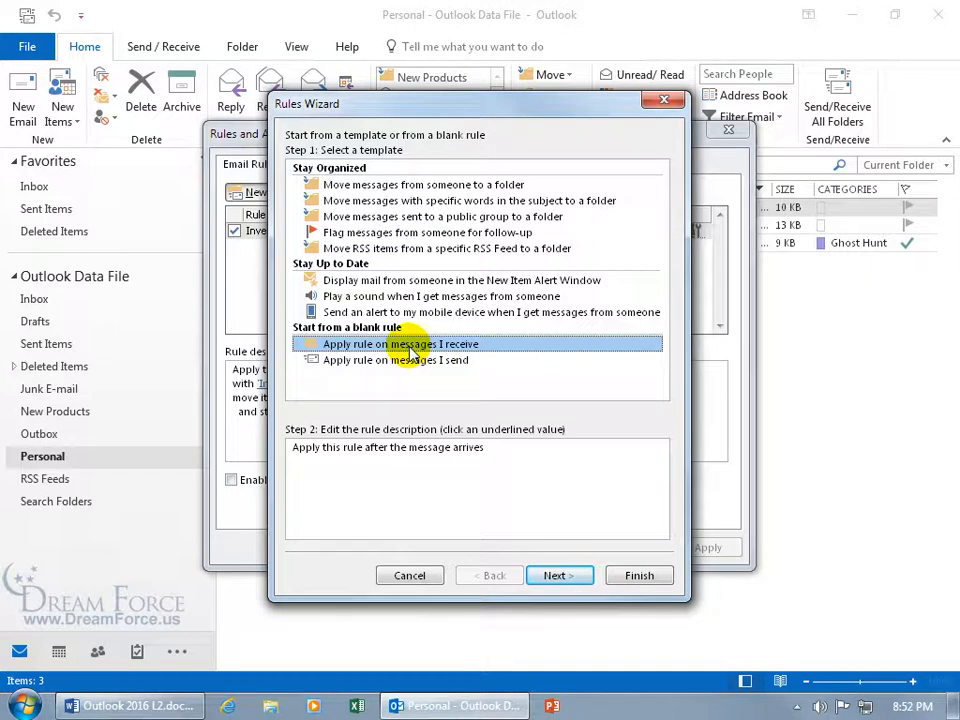
click(552, 575)
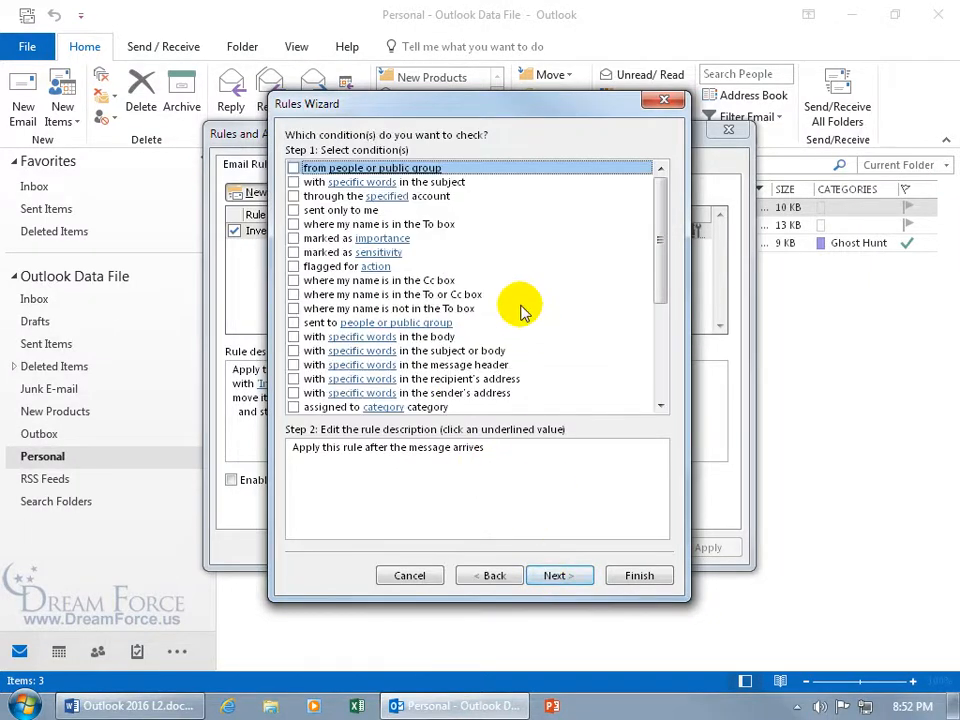
- Add a condition matching the words "Nasty" or "Potty" in the subject or body, and advance to the rule's actions
click(293, 350)
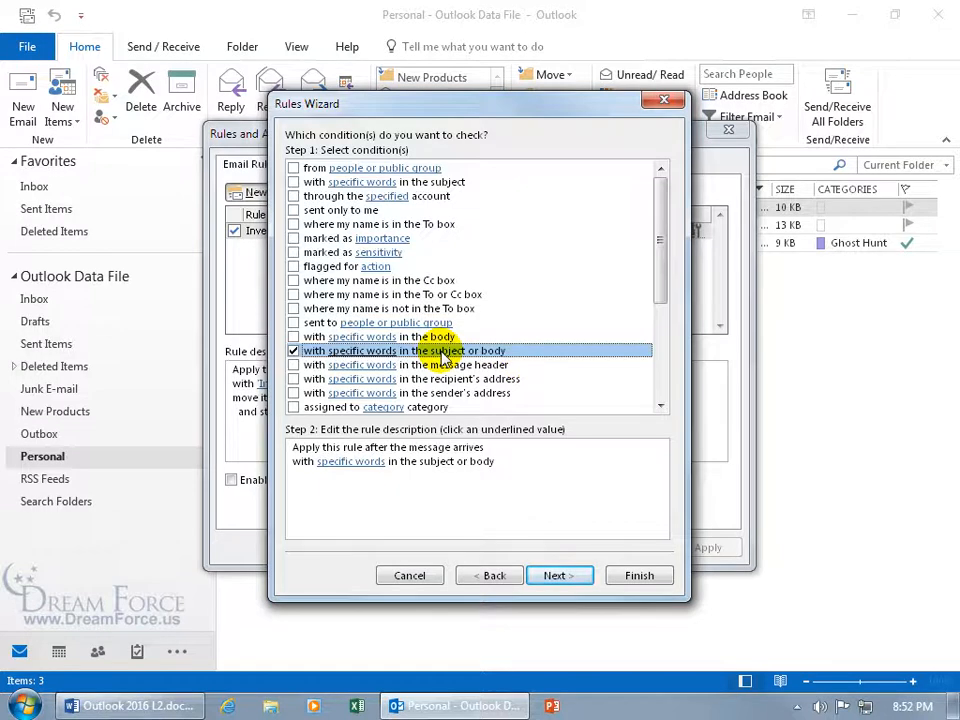
click(350, 462)
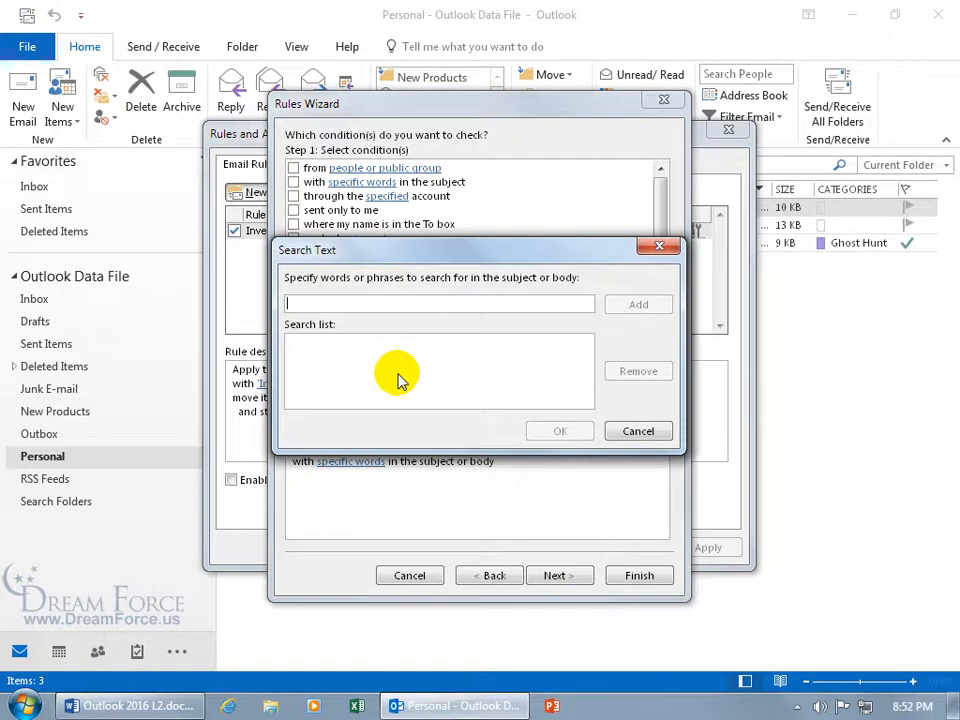
text(Nasty)
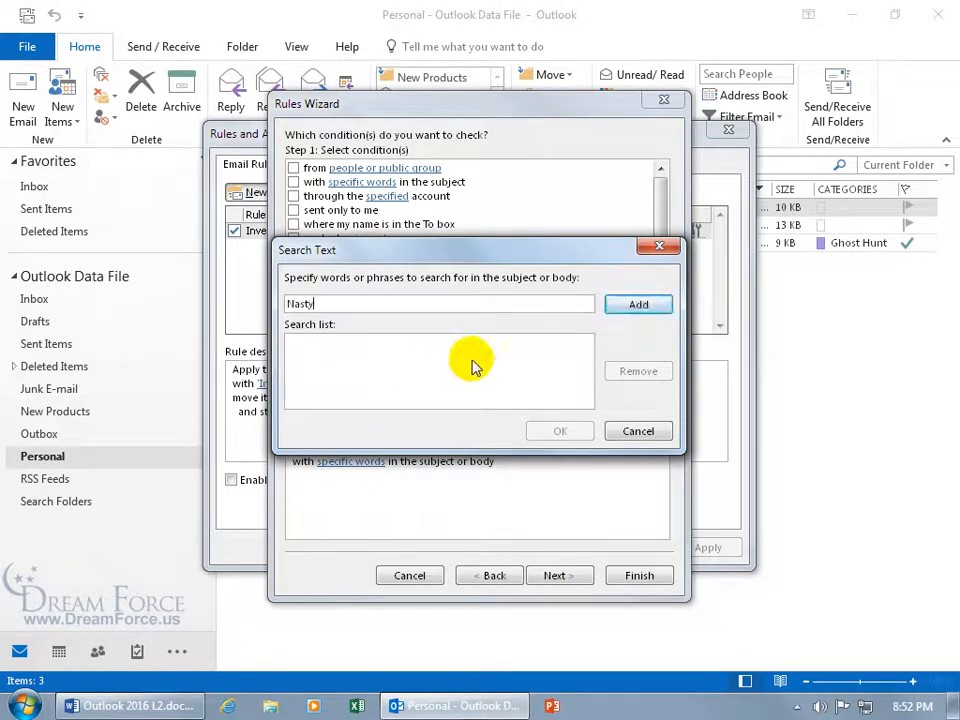
click(638, 305)
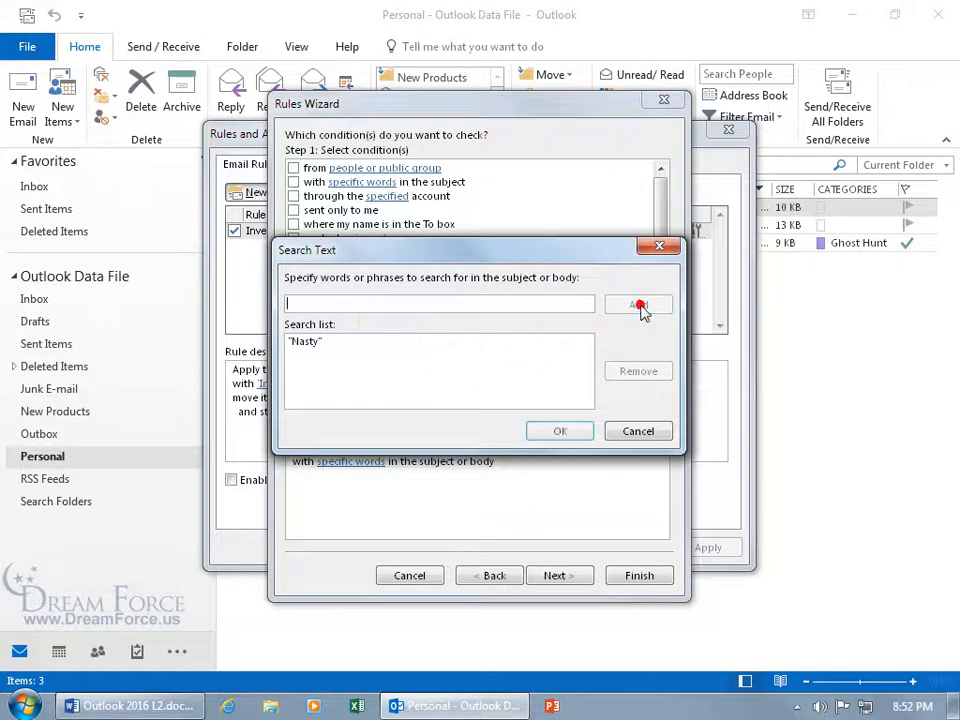
click(362, 302)
text(Potty)
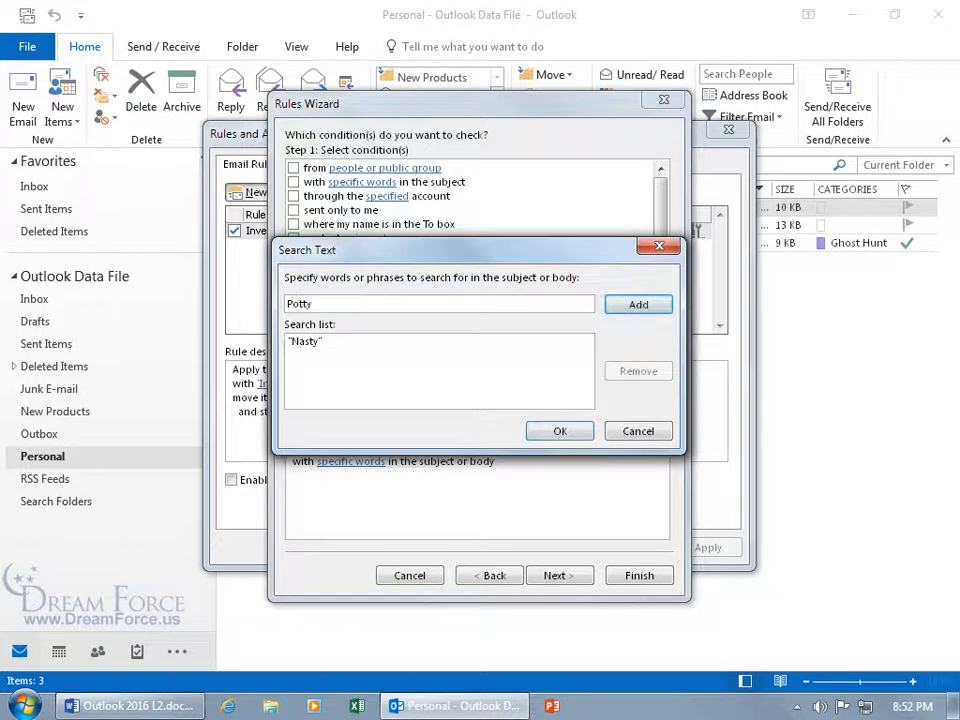
click(637, 304)
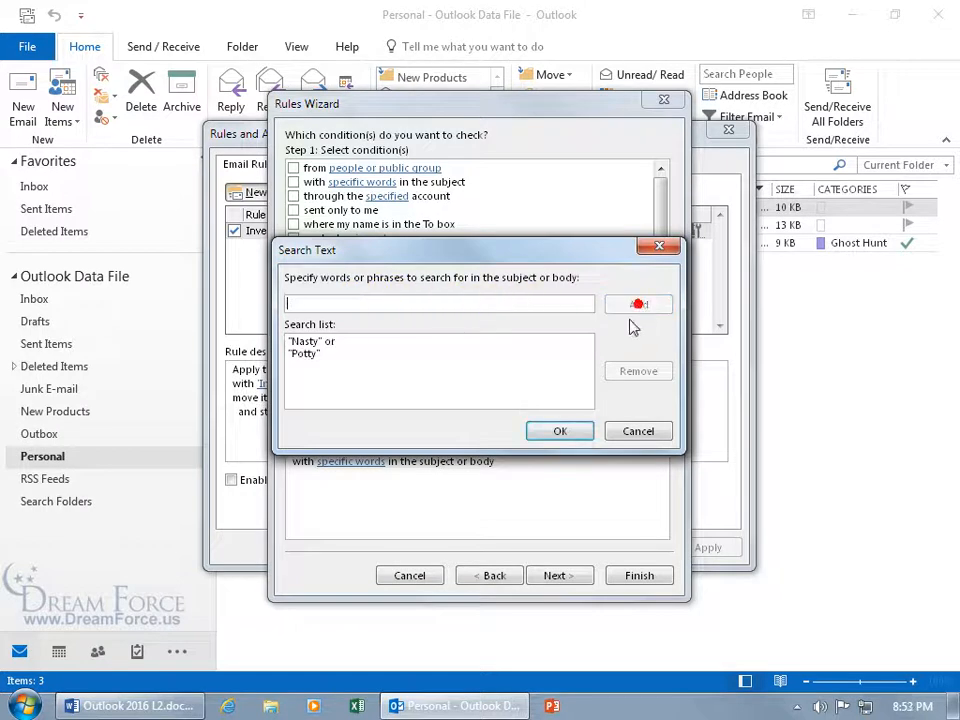
click(562, 433)
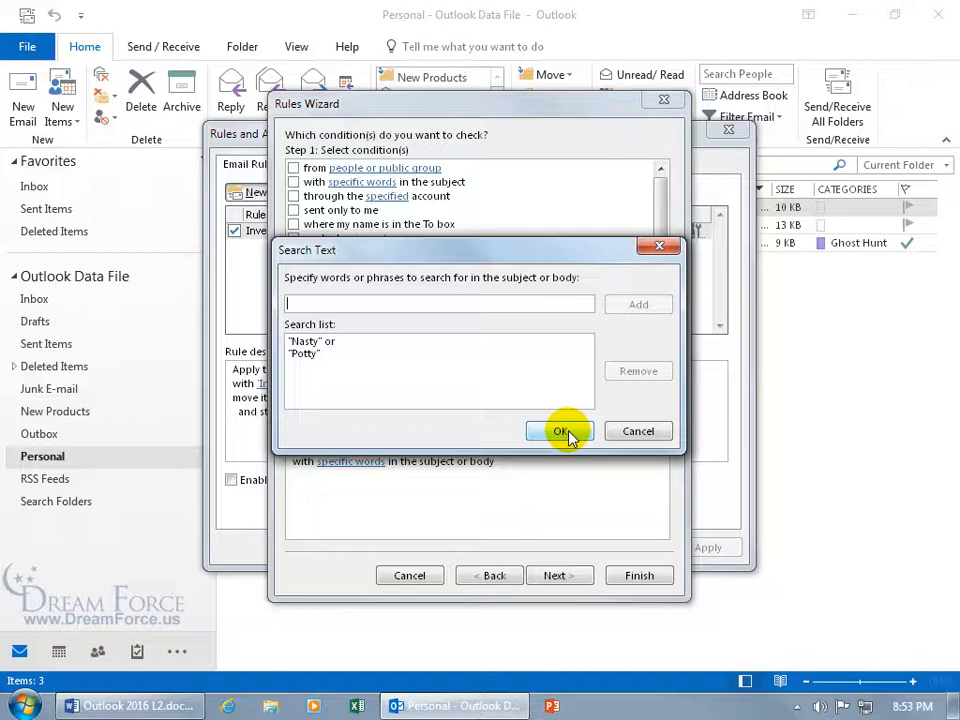
click(563, 432)
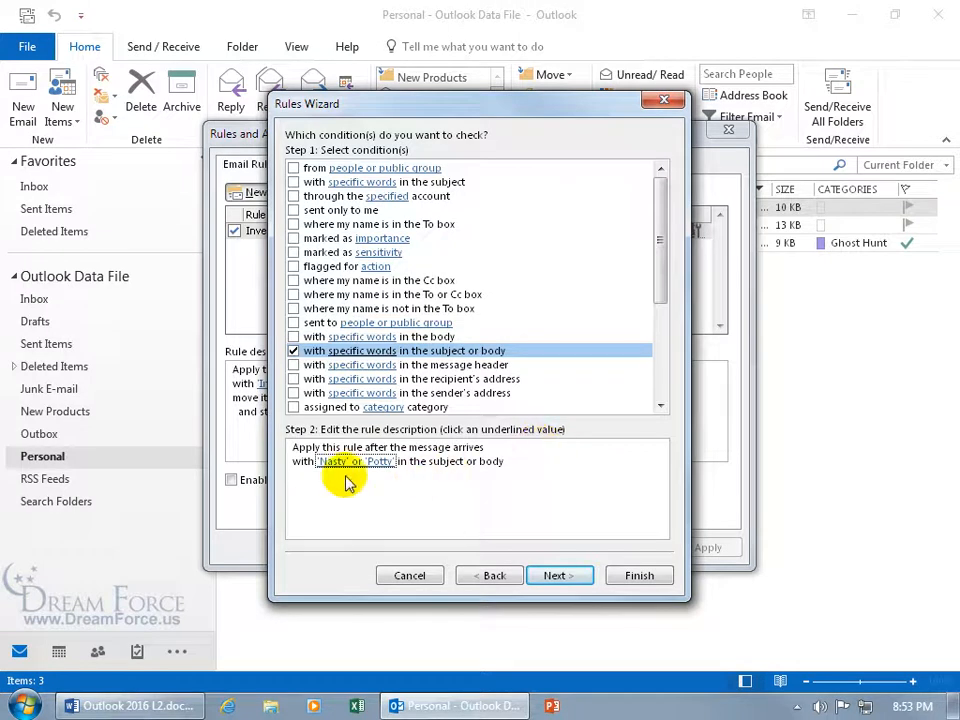
click(562, 578)
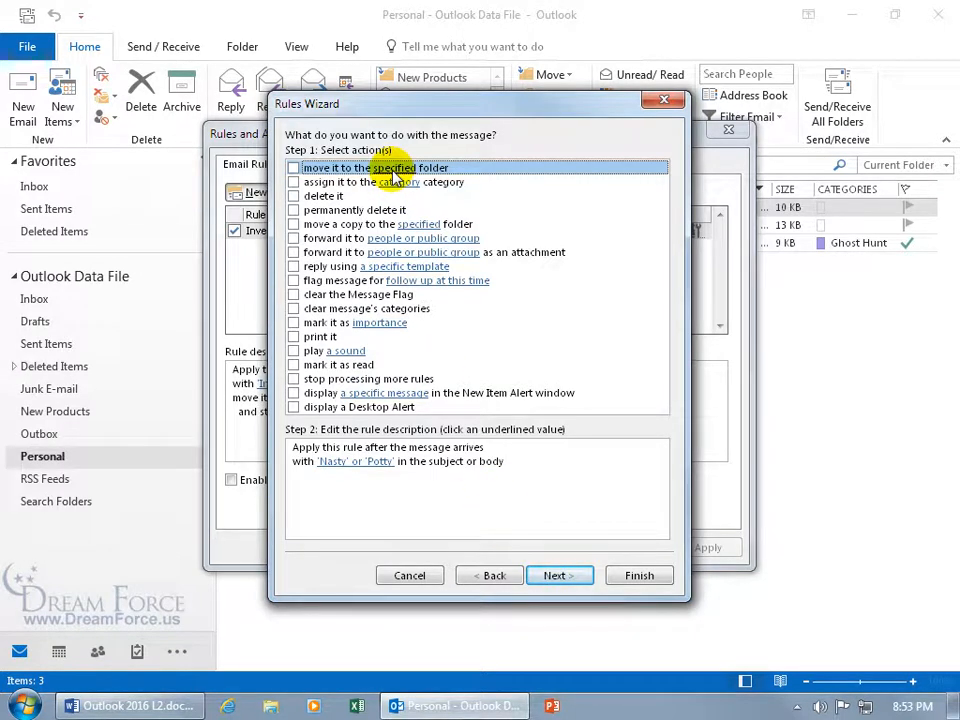
- Try the delete action, replace it with permanent deletion, and decline the permanent delete action
click(293, 196)
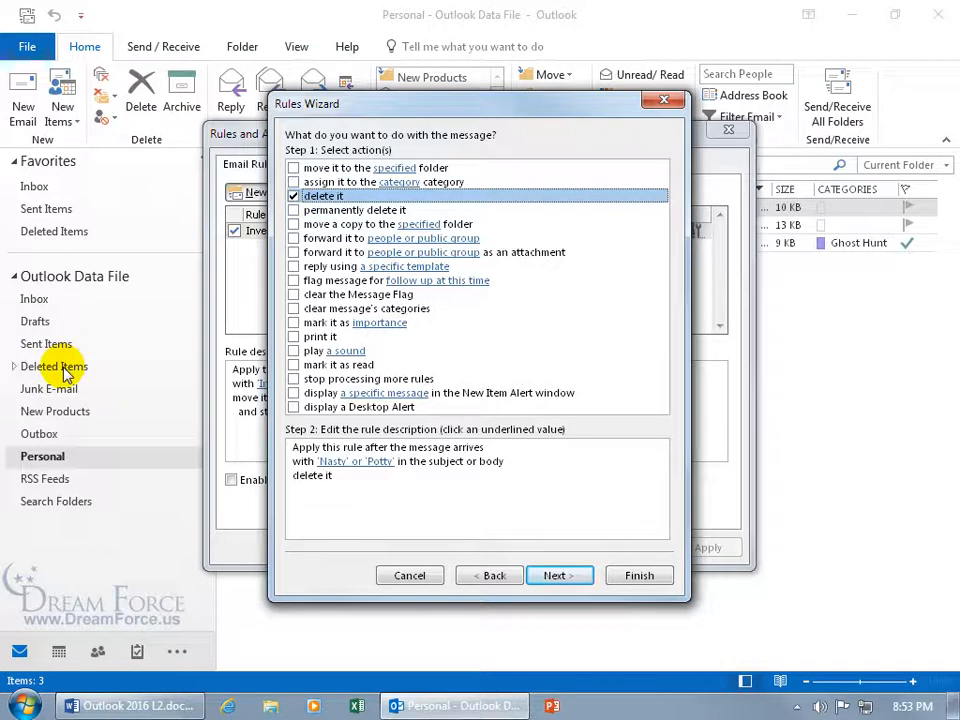
click(294, 196)
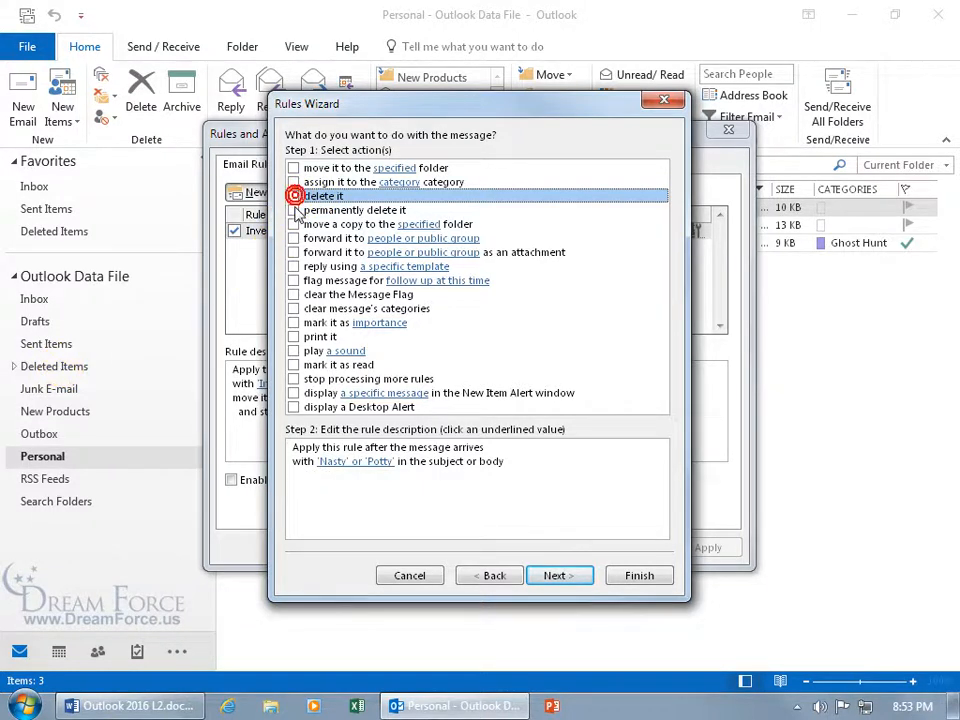
click(294, 210)
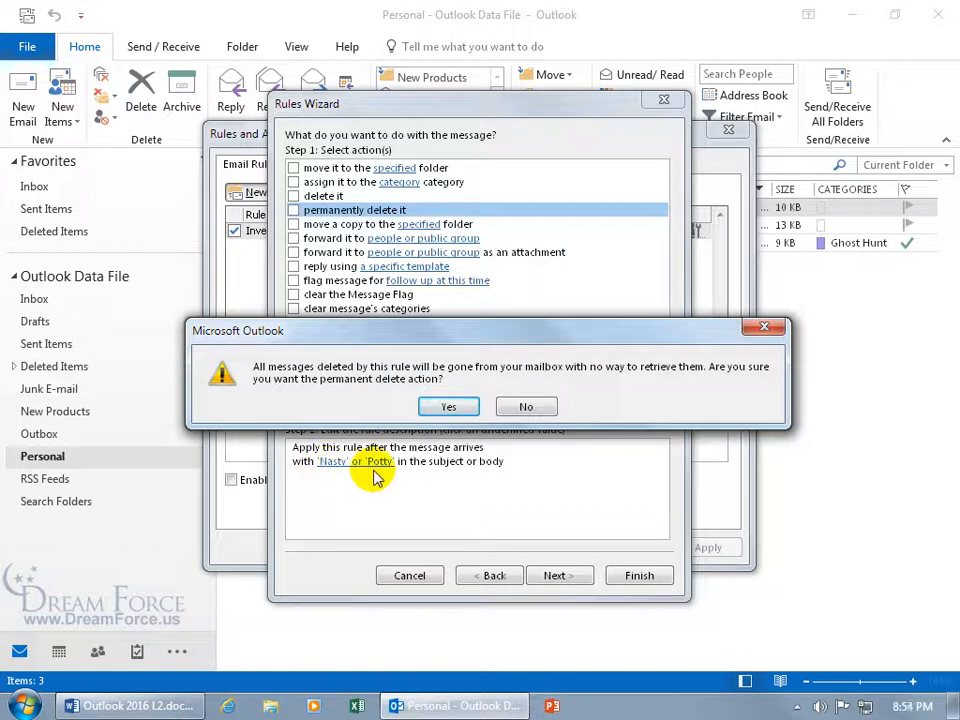
click(527, 407)
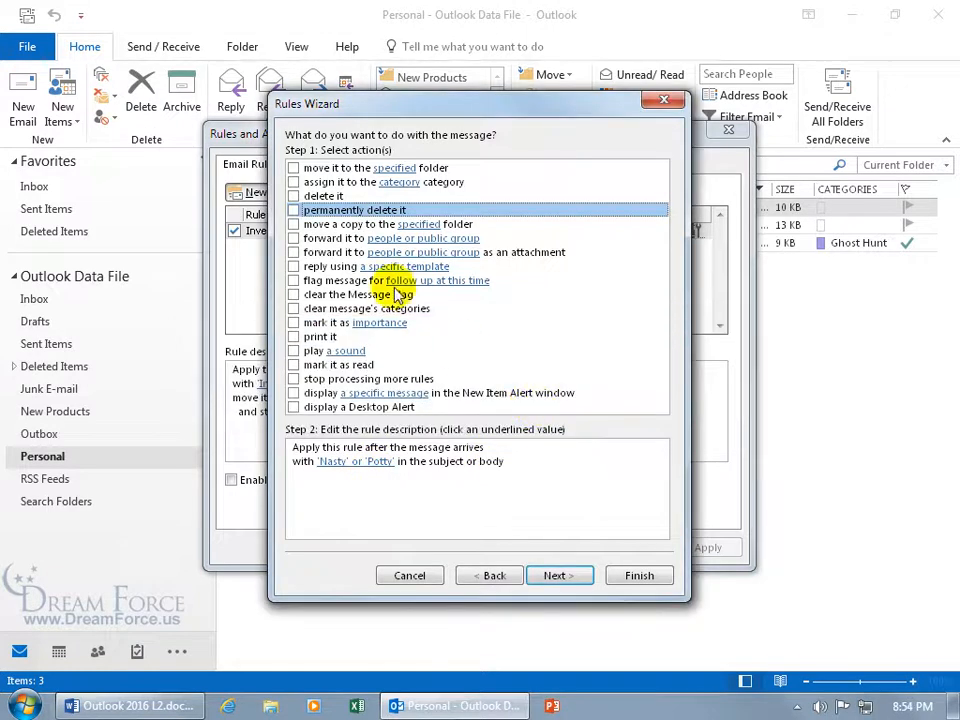
- Set the rule to delete matching messages without exceptions, finish it with its suggested name, and save the rules
click(293, 197)
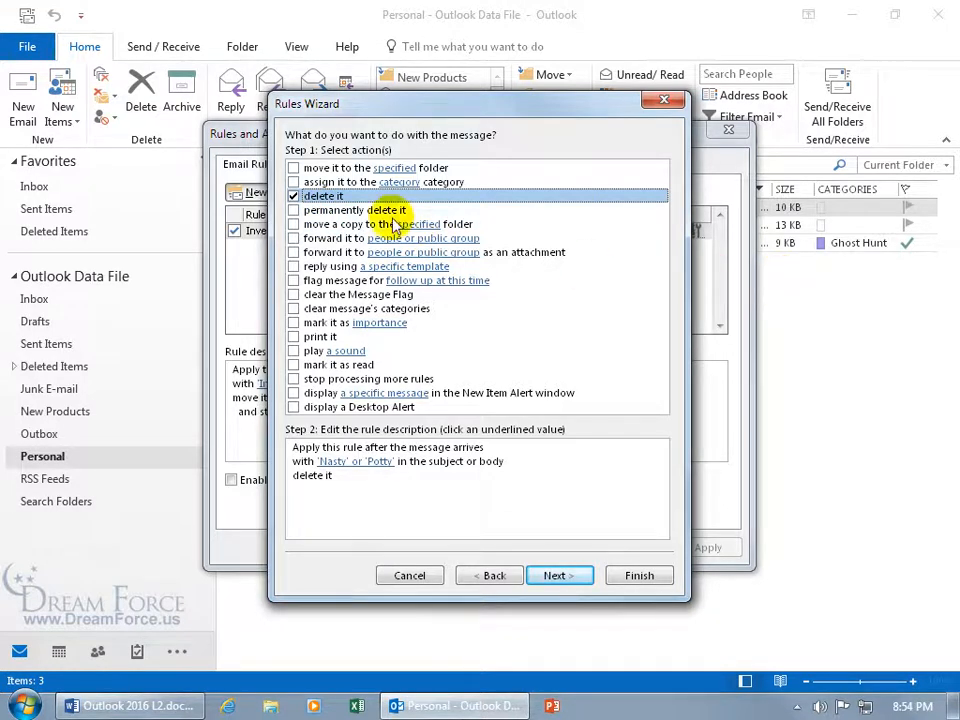
click(548, 578)
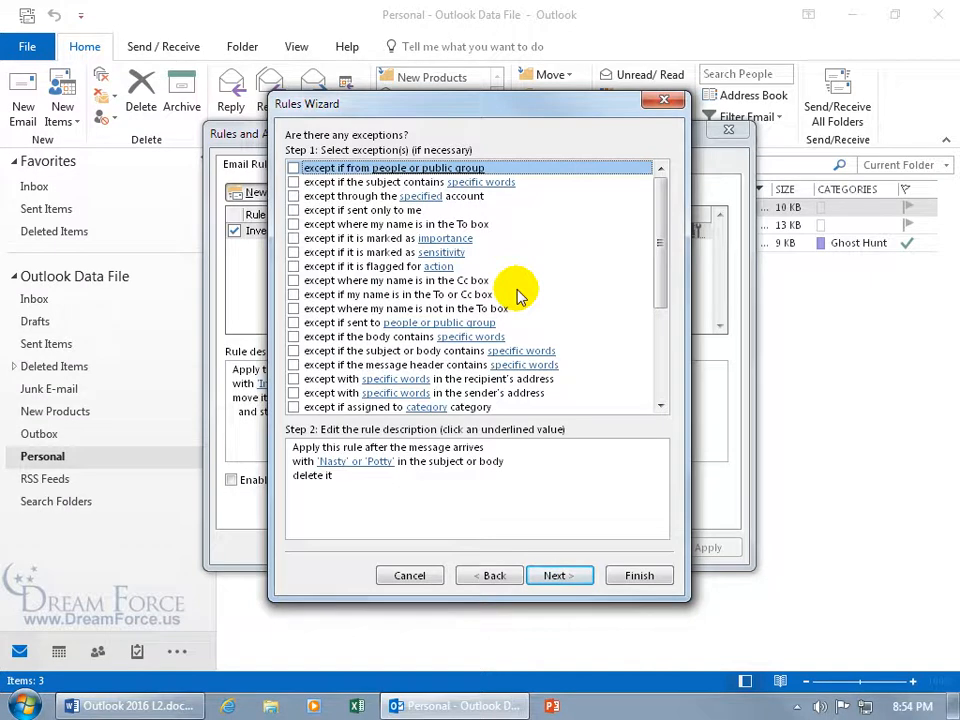
click(553, 574)
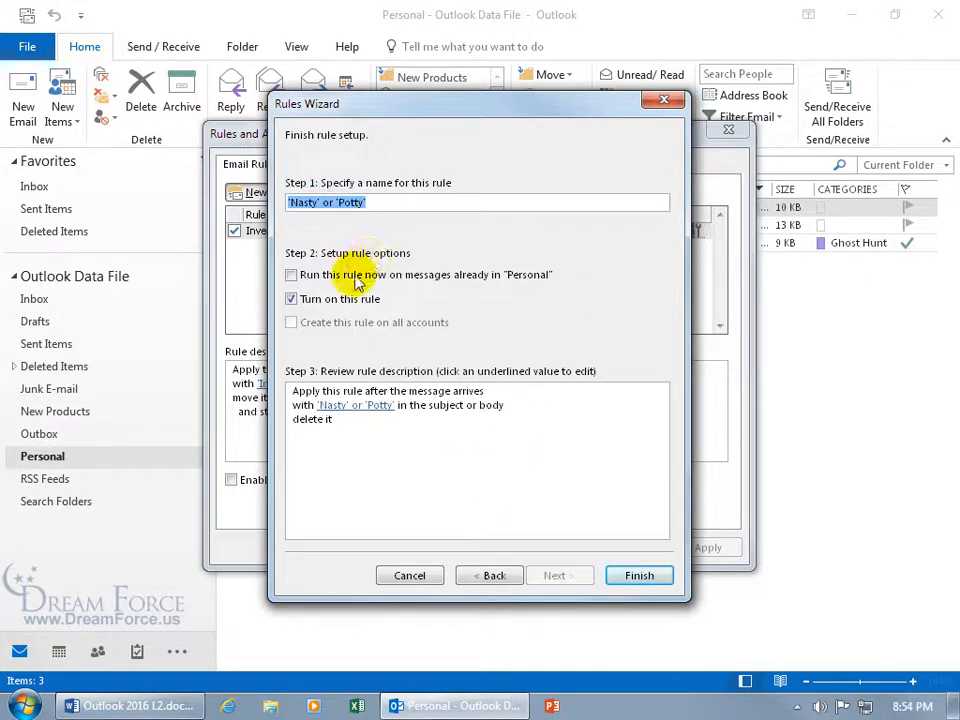
click(641, 574)
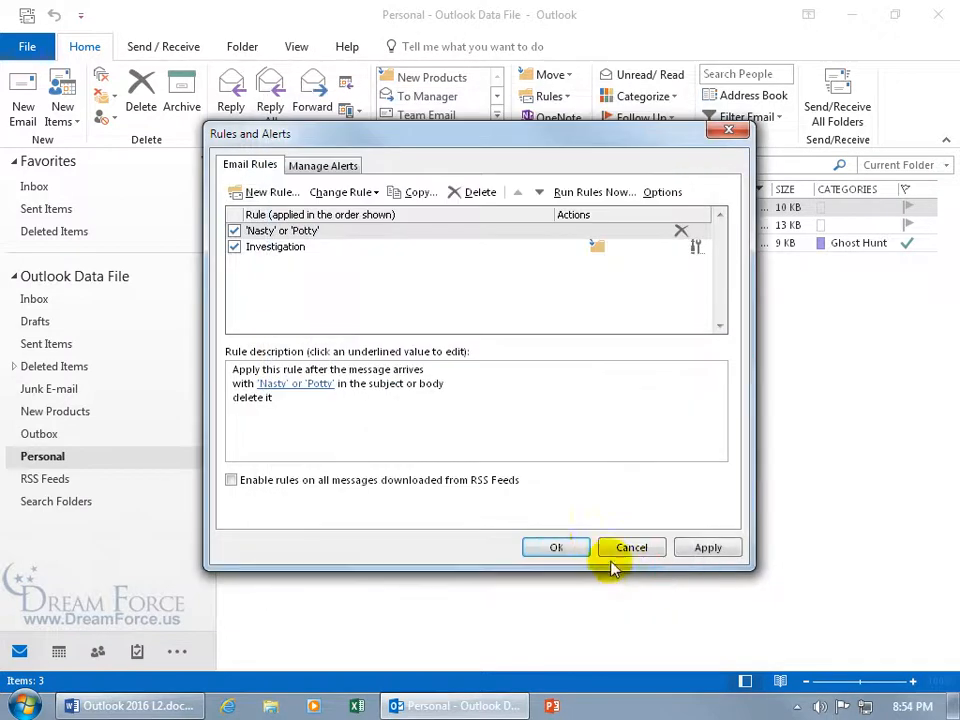
click(566, 546)
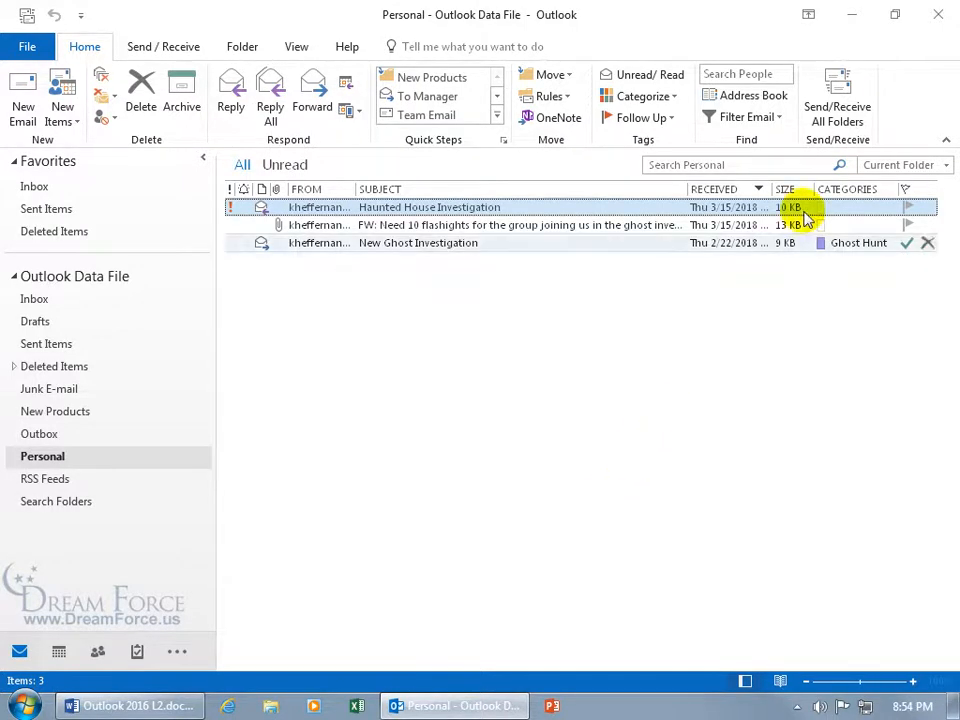
- Send and receive mail in all folders, and open the "Hey! I have an idea..." message in Deleted Items
click(835, 114)
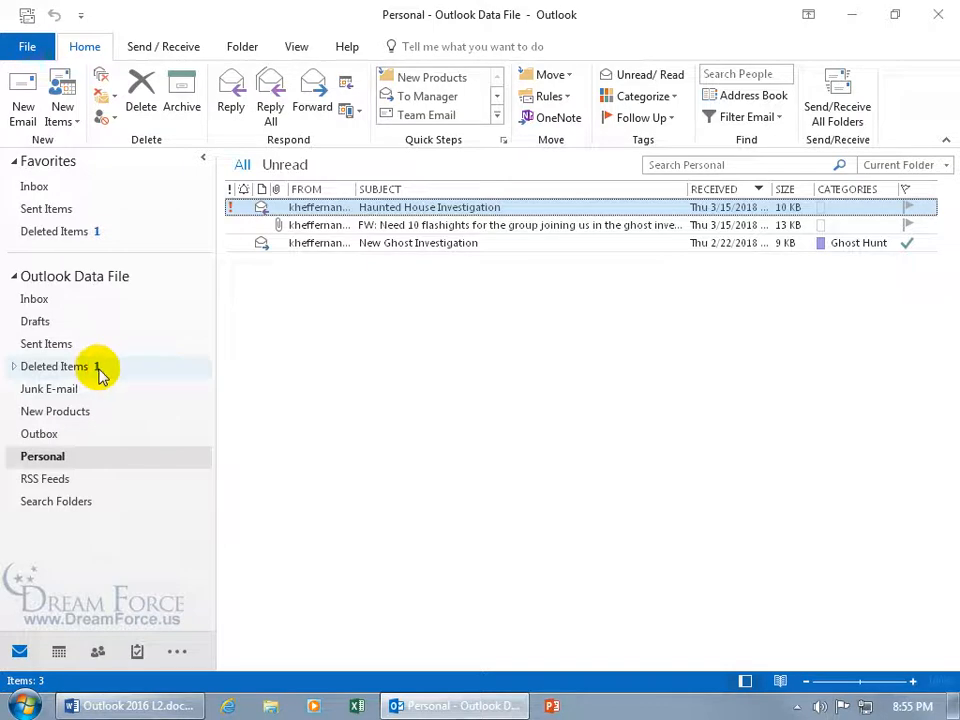
click(94, 368)
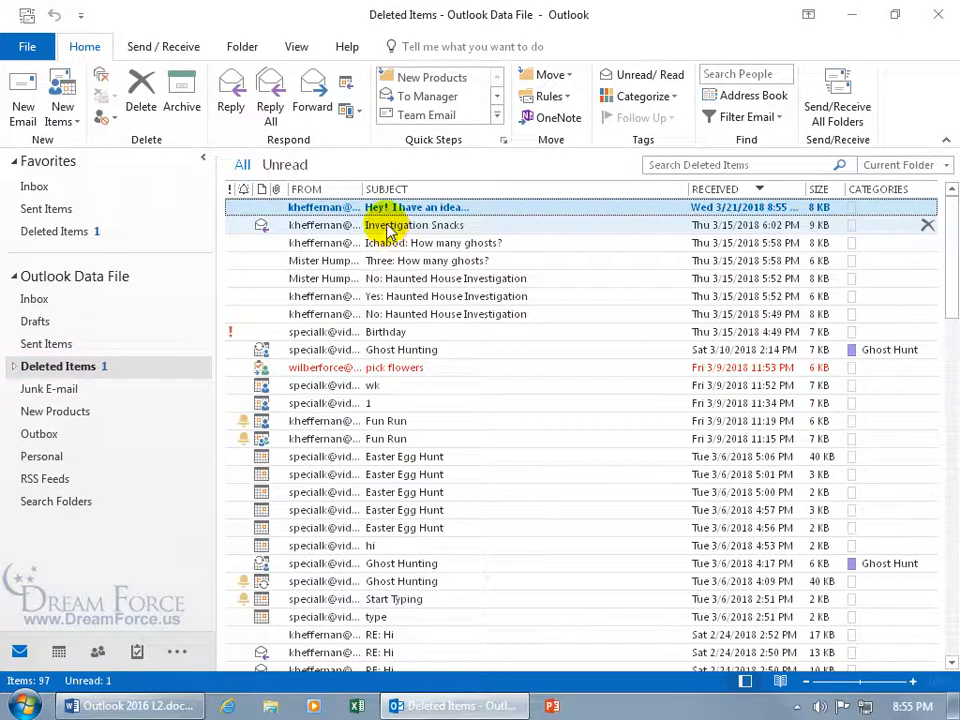
double_click(400, 206)
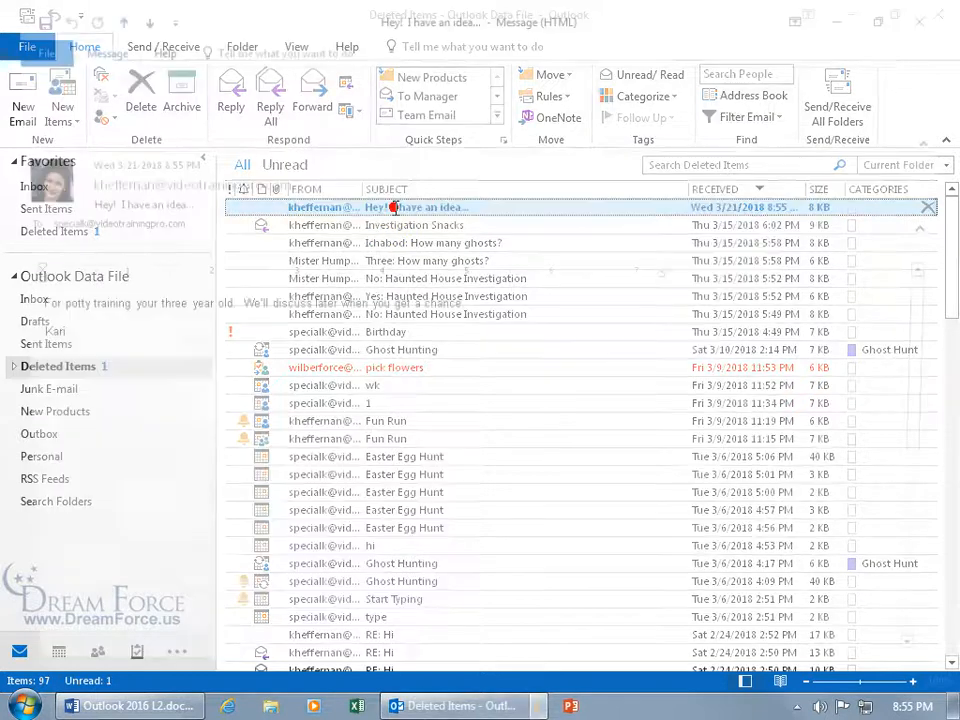